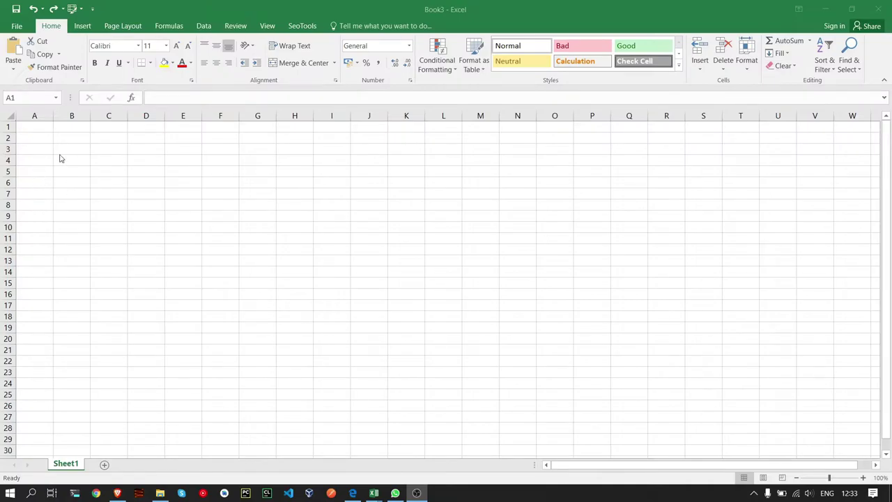
Enter the title 'TESLA SALES REPORT (20117 - 2020)' in cell A1
left_click(50, 132)
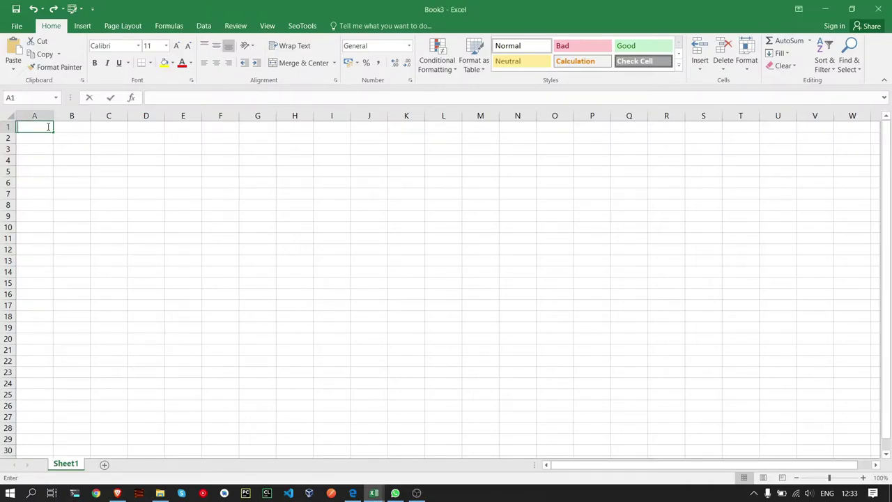
type("TESLA")
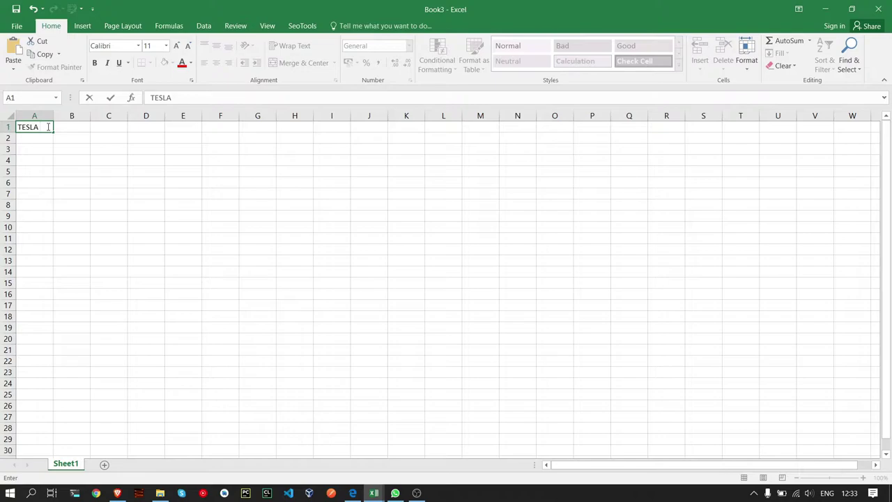
type("ALES REPORT (")
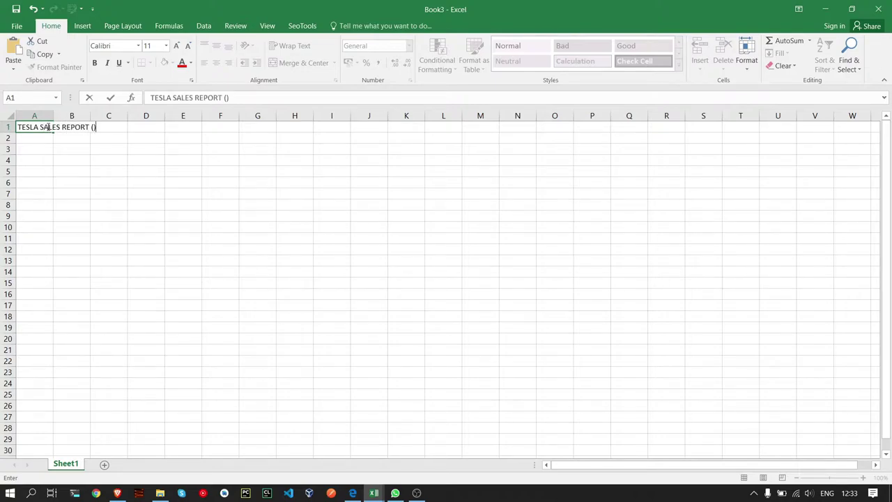
key("Tab")
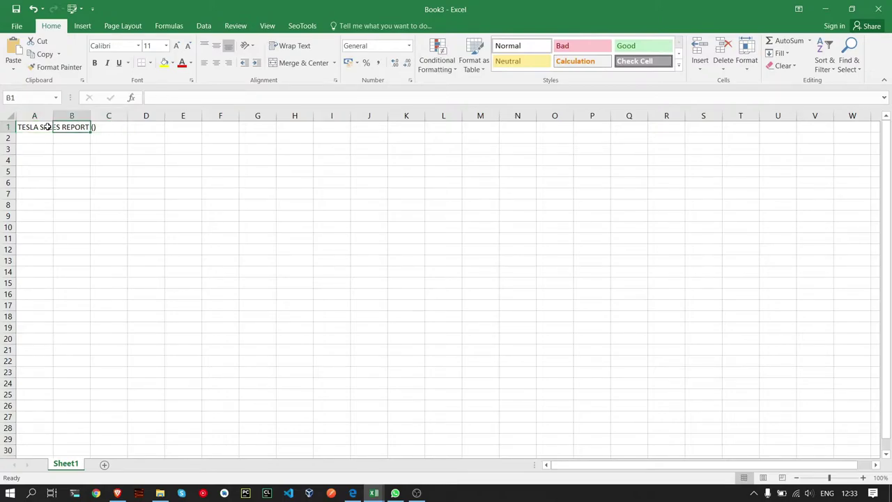
double_click(60, 127)
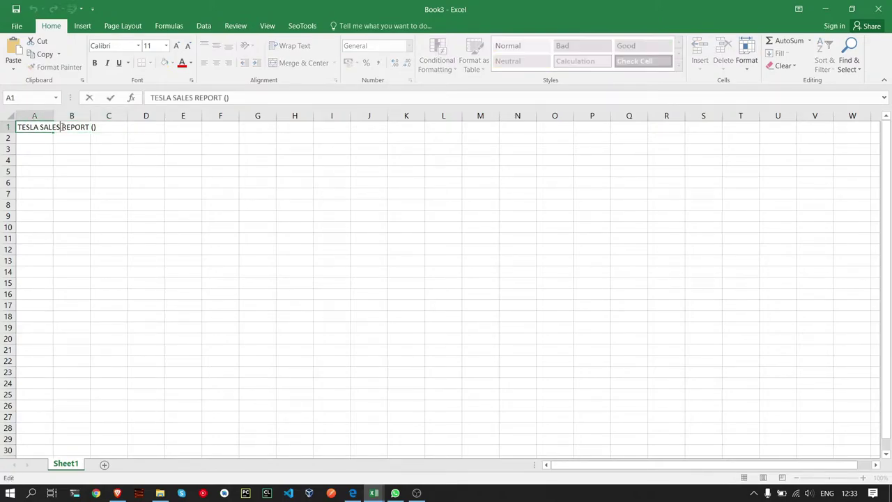
type("20")
type("117 - 20")
type("20")
key("Return")
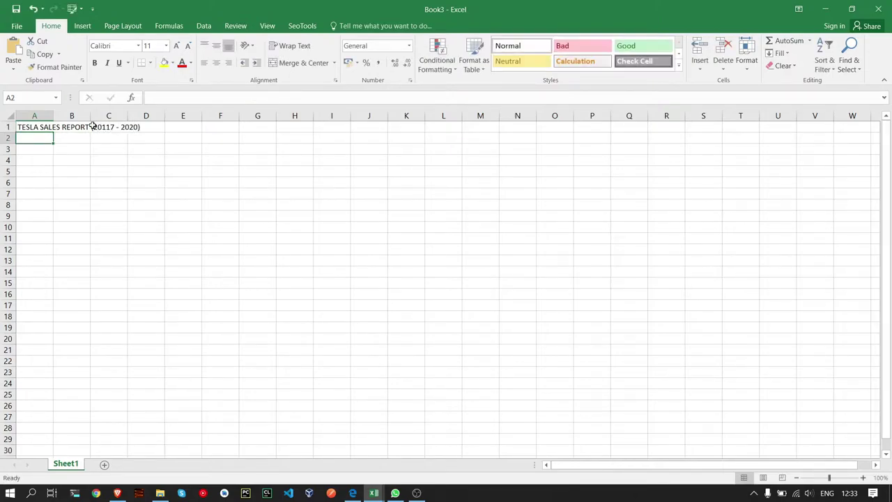
Widen columns A through O together
left_click(44, 115)
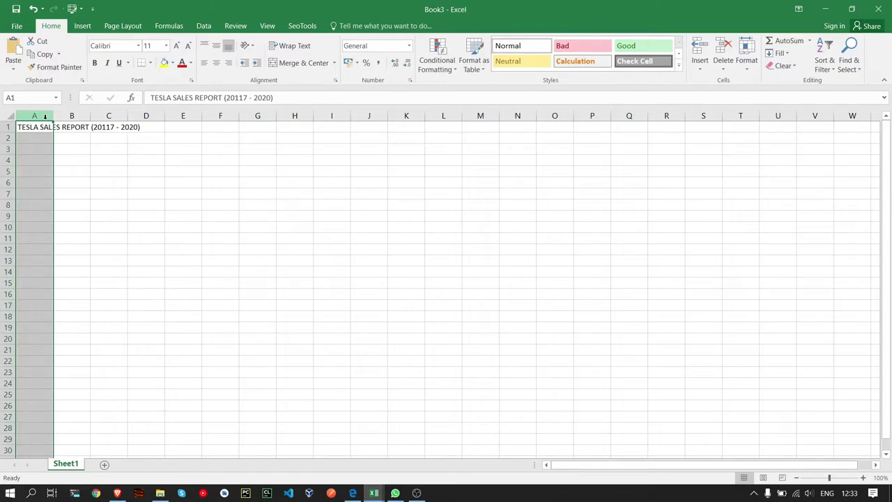
left_click(571, 116, "shift")
right_click(558, 117)
key("Escape")
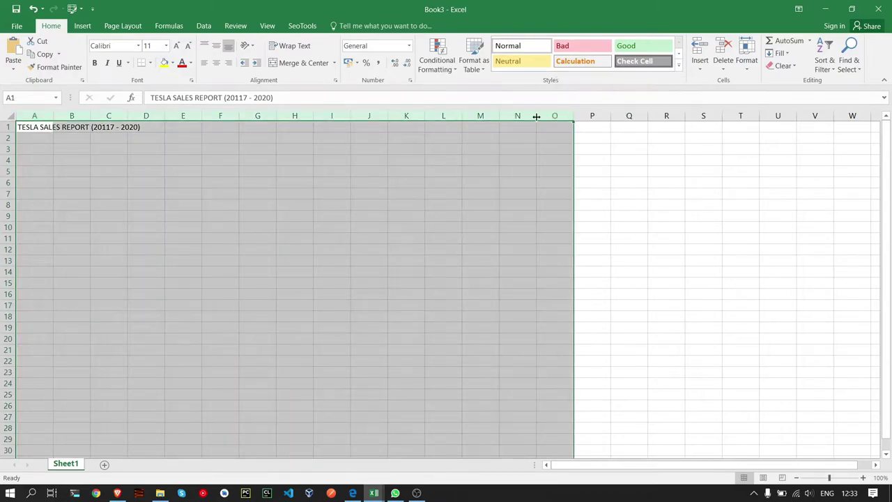
left_click_drag(537, 116, 549, 116)
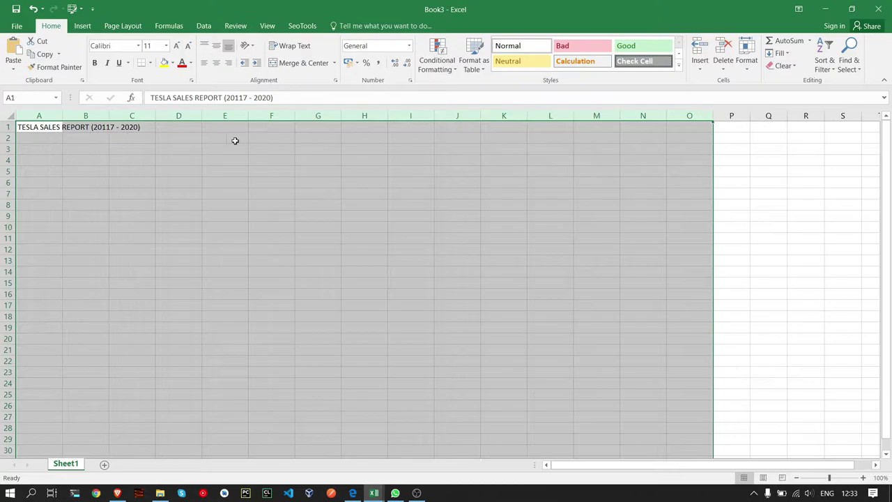
left_click(188, 182)
Merge and centre the title across A1:I3 with middle vertical alignment
left_click(43, 126)
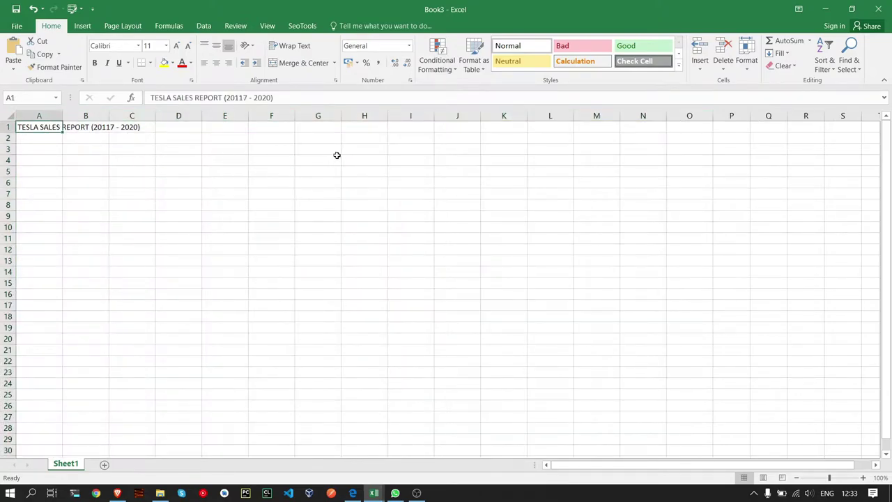
left_click(416, 128)
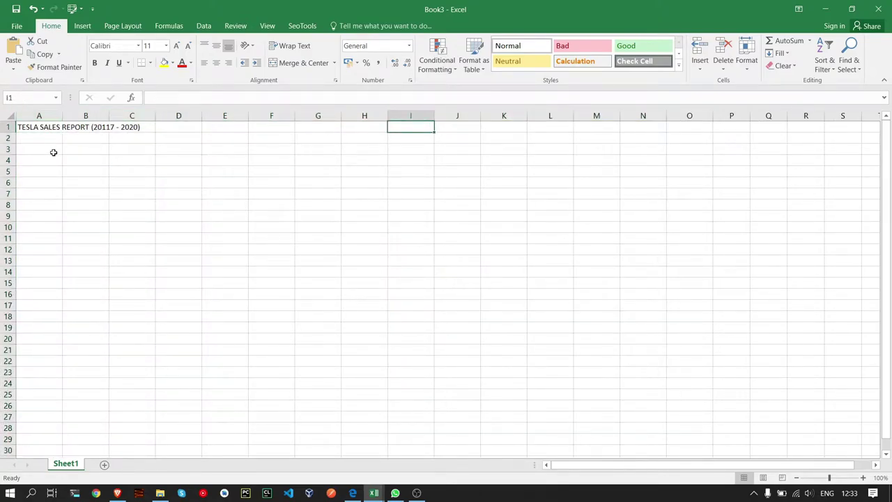
left_click(44, 127, "shift")
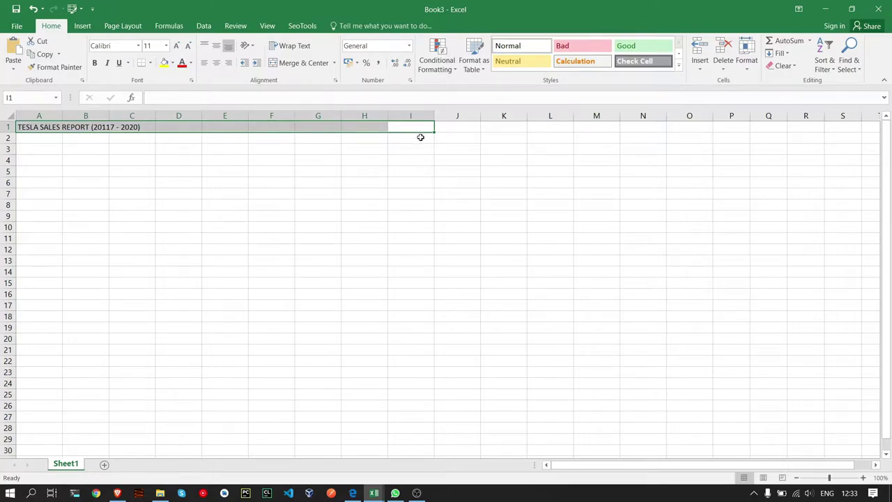
left_click_drag(420, 131, 421, 149)
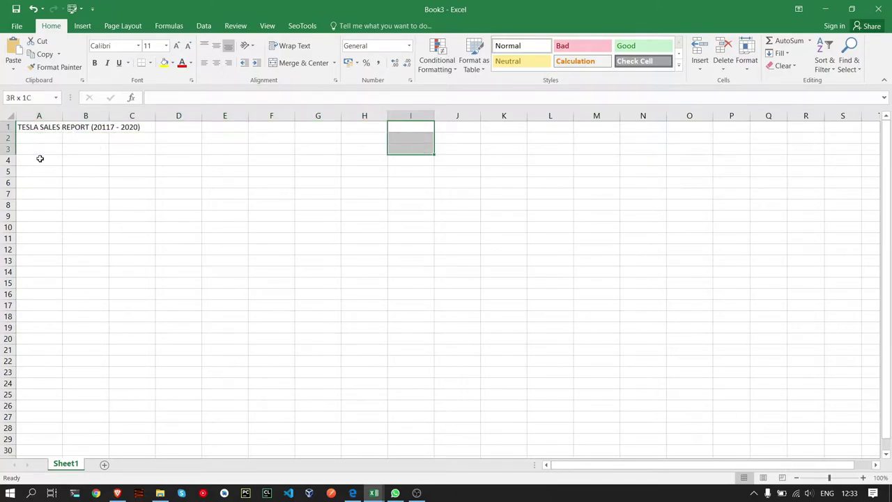
left_click_drag(39, 159, 38, 148)
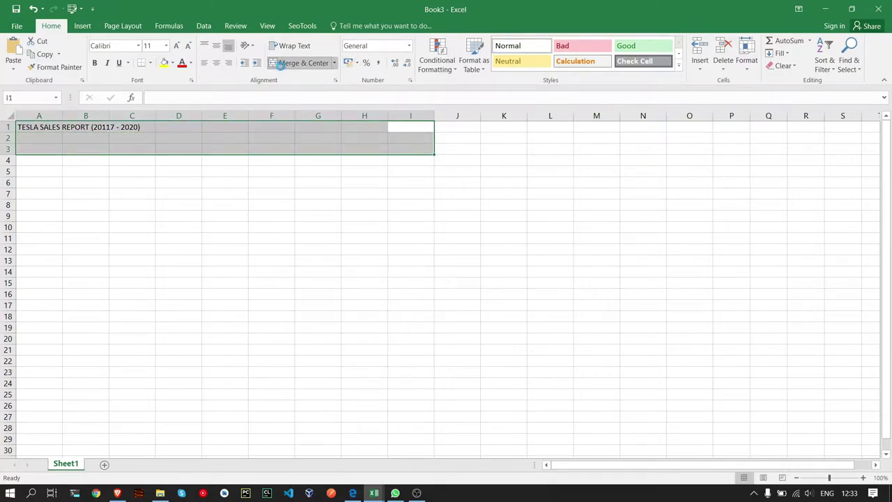
left_click(279, 64)
left_click(216, 45)
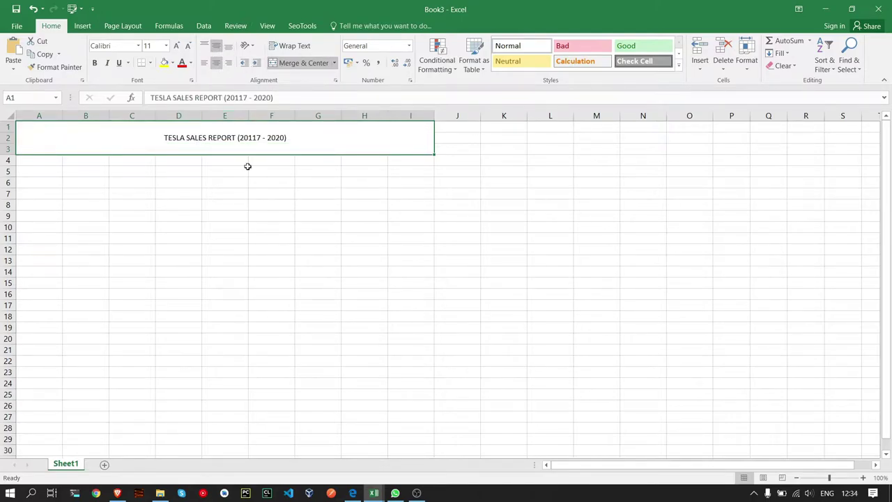
Make the title bold at font size 20, leaving the fill colour unchanged
left_click(94, 63)
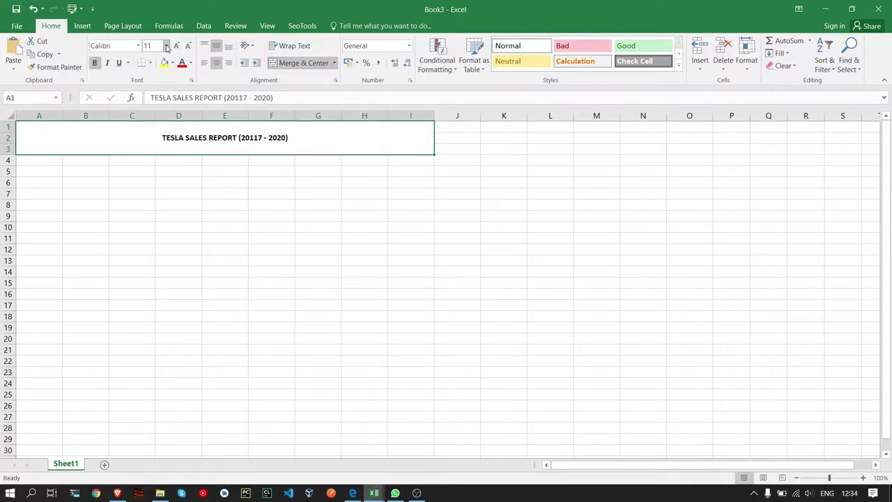
left_click(166, 45)
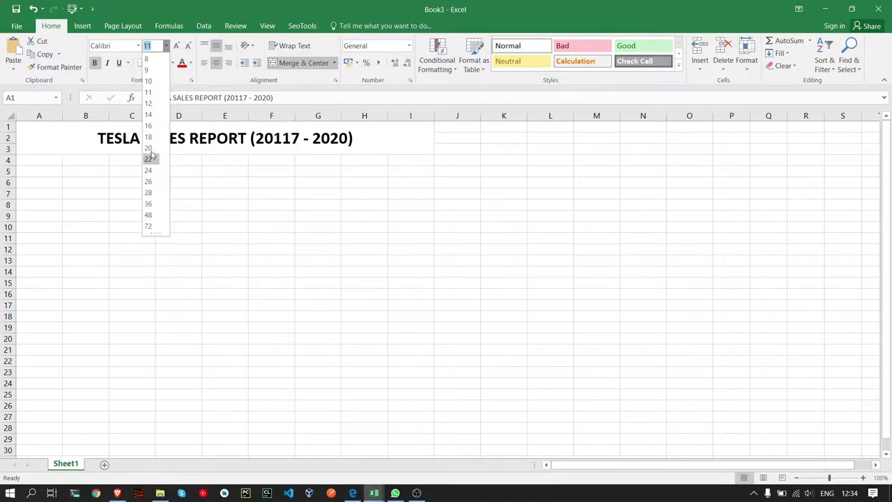
left_click(148, 147)
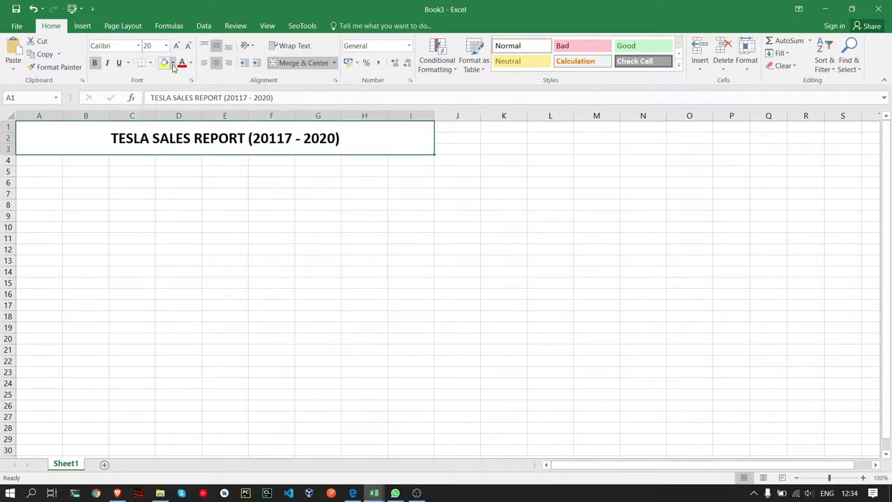
left_click(173, 64)
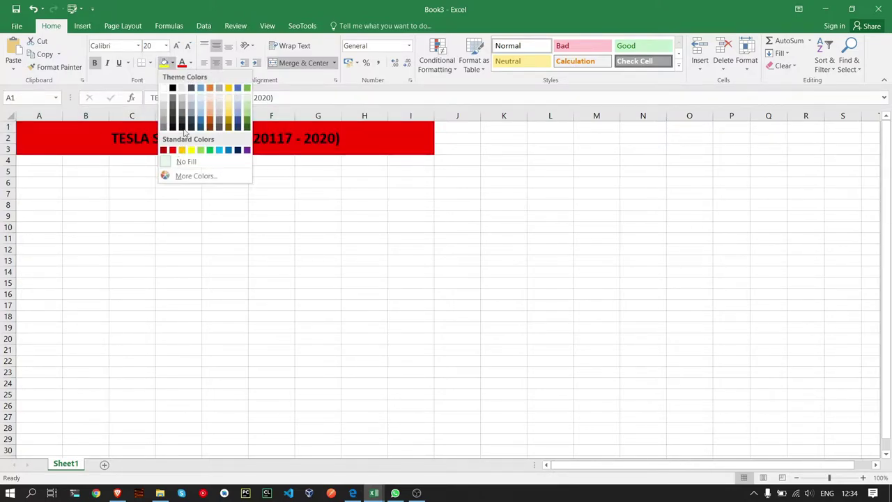
left_click(315, 130)
left_click(123, 170)
left_click(43, 160)
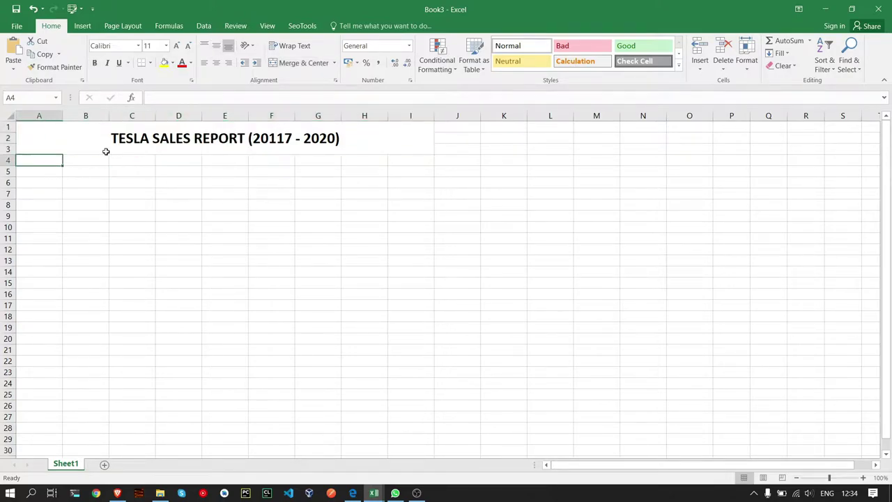
left_click(106, 151)
Enter the year headings 2017, 2018, 2019 and 2020 in B4:E4
left_click(92, 158)
type("2017")
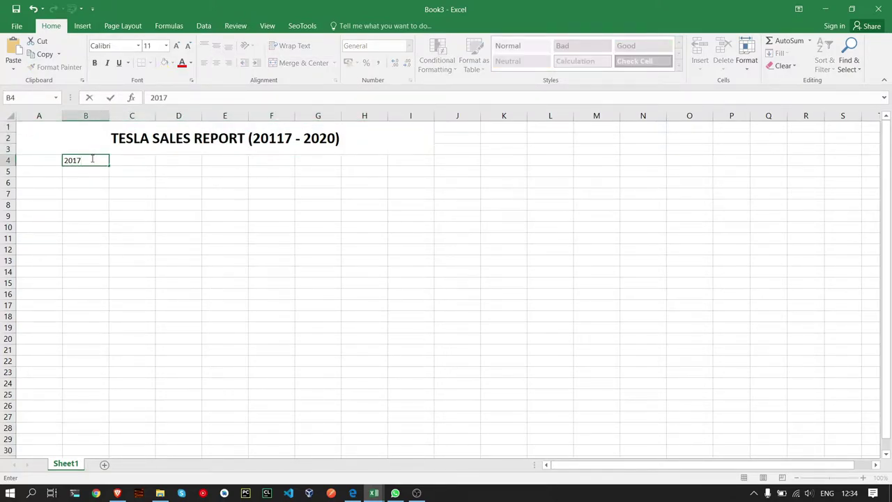
key("Tab")
type("20")
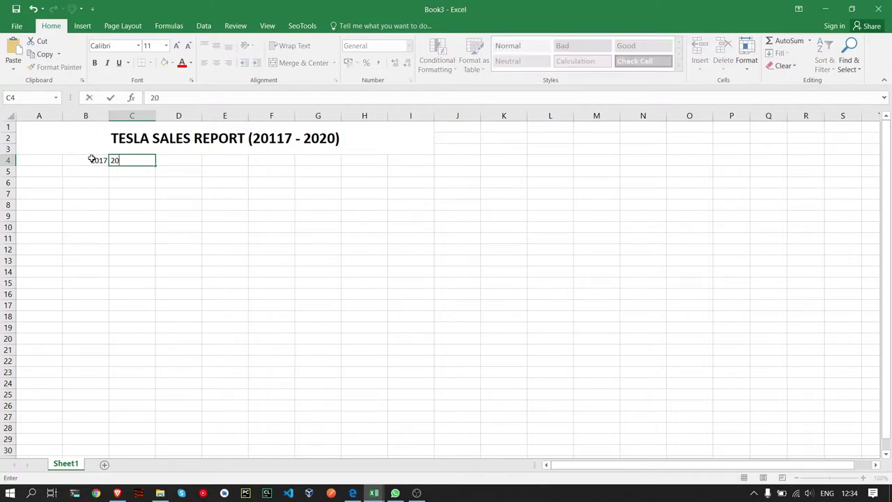
type("18")
key("Tab")
type("2019")
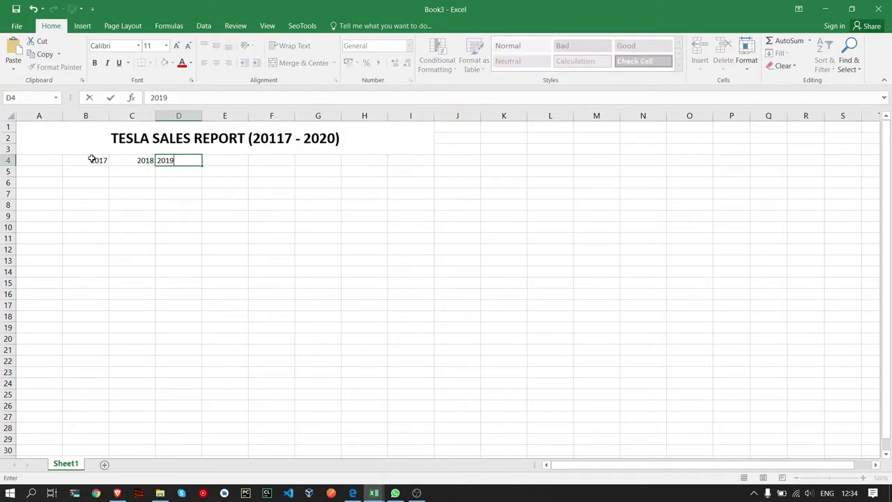
key("Tab")
type("2")
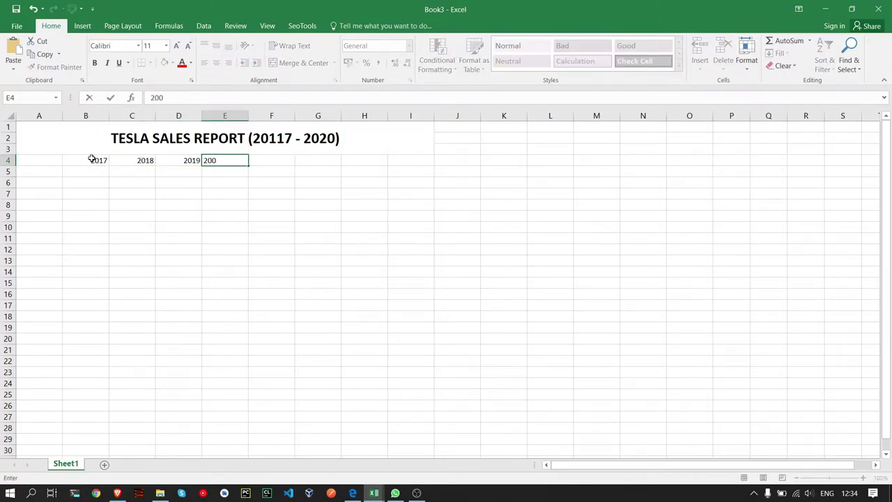
type("0")
key("Tab")
Enter JAN in A5 and fill the month names down to DEC in A16
left_click(51, 173)
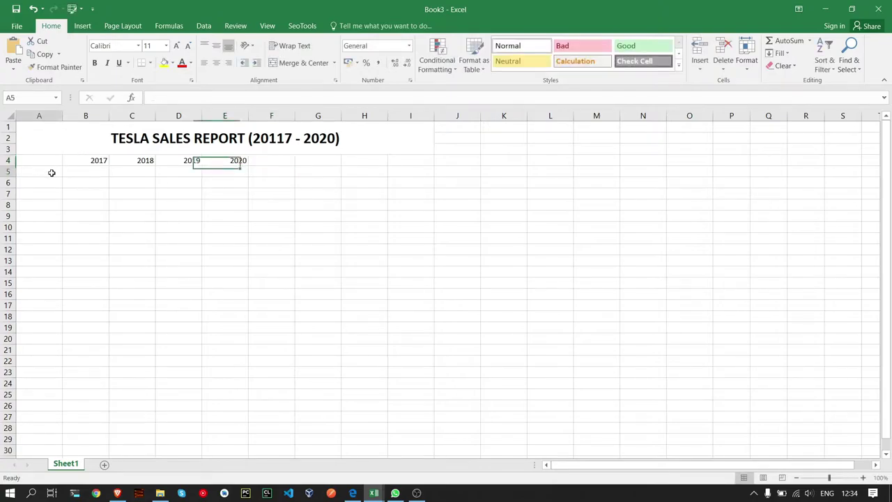
type("JAN")
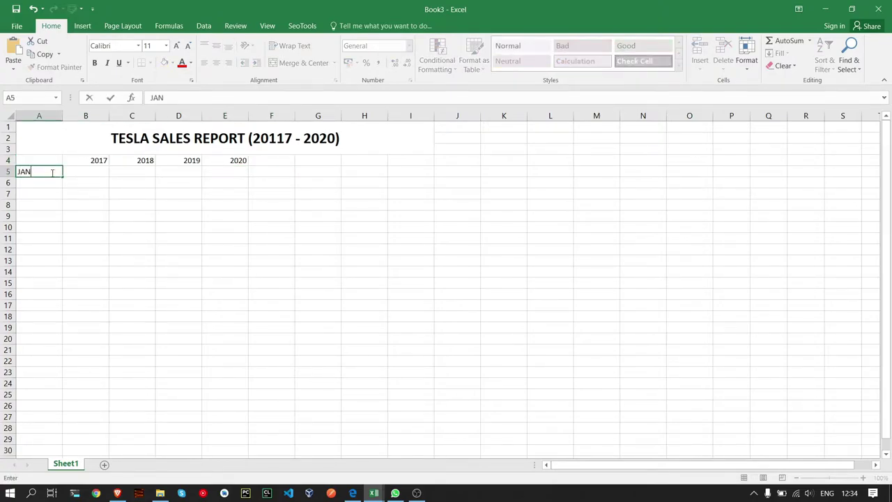
key("Return")
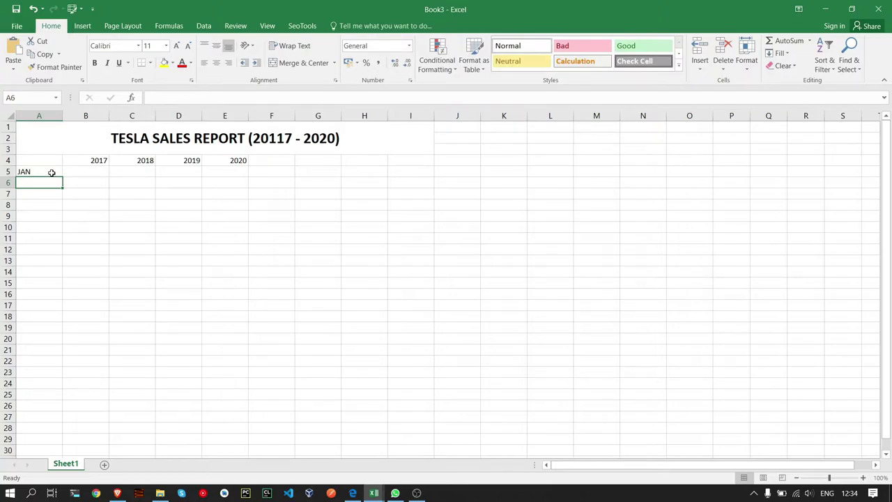
left_click(51, 173)
left_click_drag(62, 177, 60, 298)
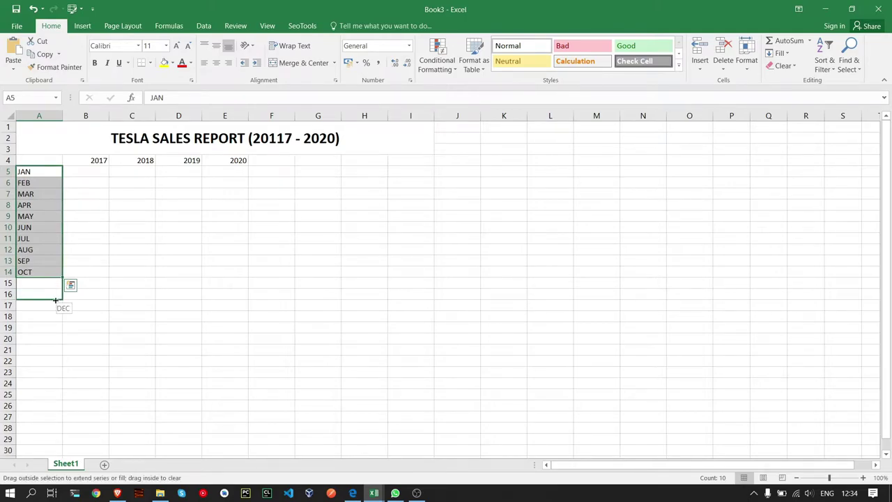
left_click_drag(87, 227, 99, 169)
left_click(100, 169)
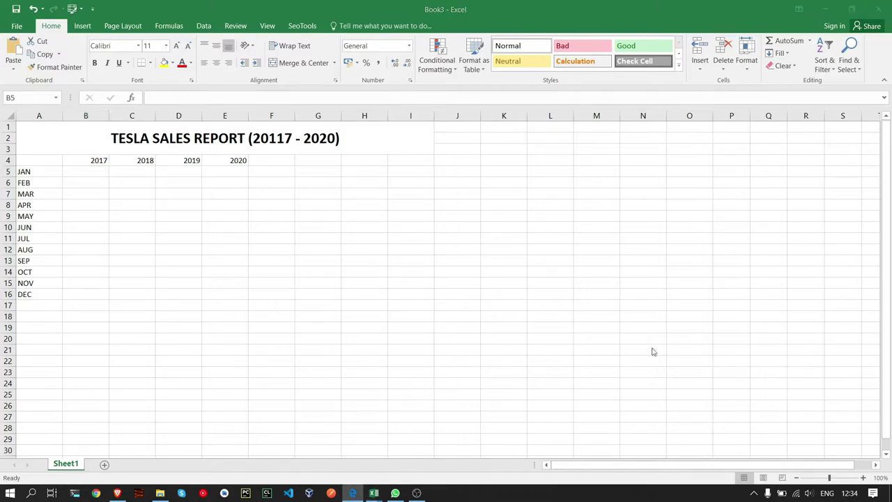
left_click(96, 172)
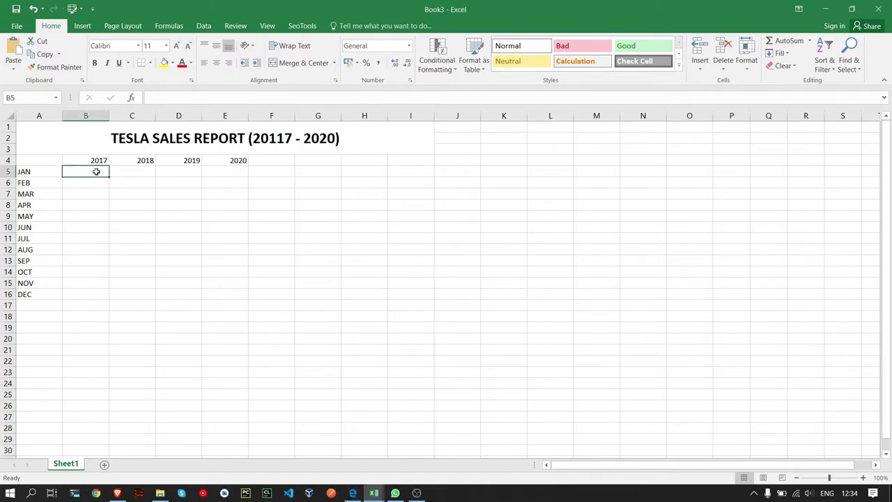
Enter =INT(RAND()*10000) in B5 and fill it across B5:E16
left_click(188, 96)
type("=")
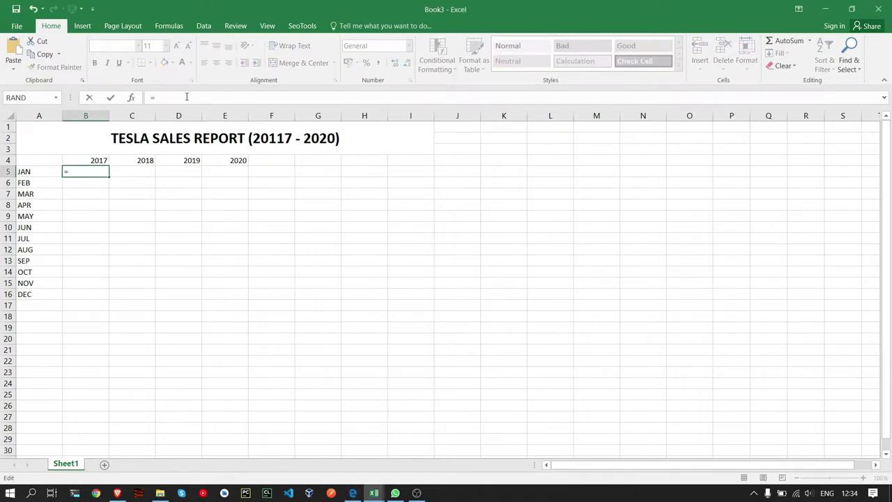
type(" INT(")
type("RAND(")
type(") * ")
type("10000")
key("Return")
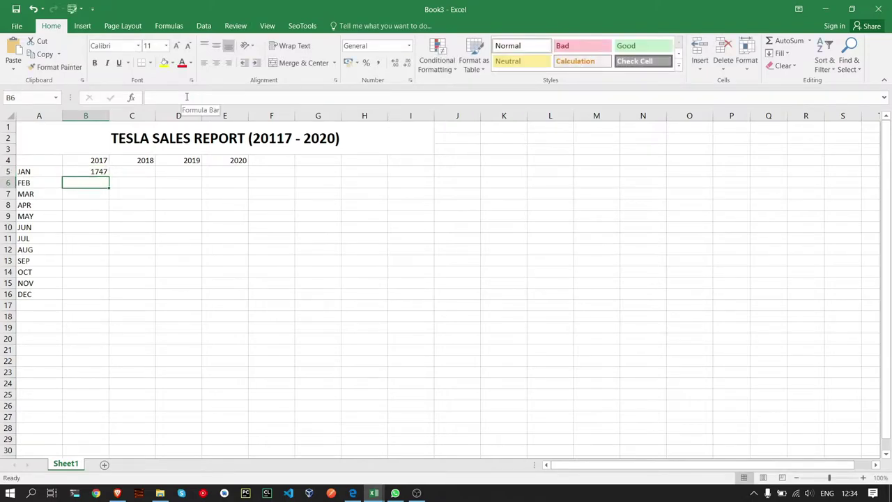
left_click(104, 173)
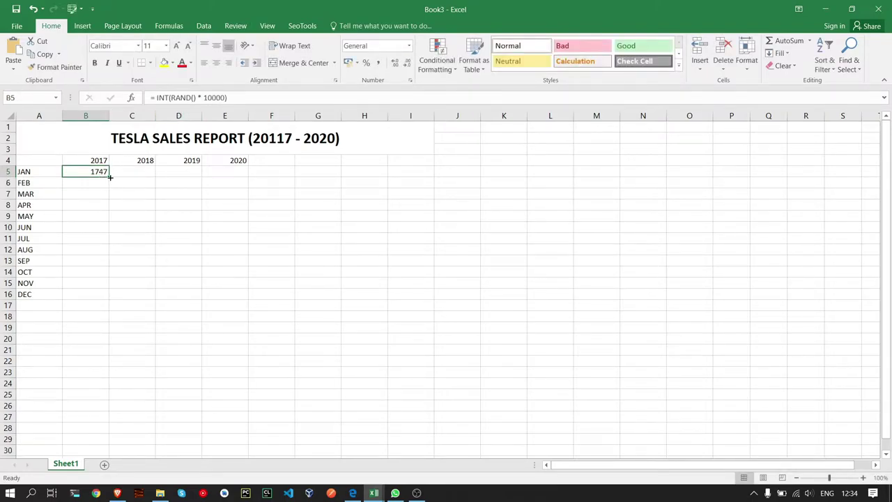
left_click_drag(109, 177, 110, 299)
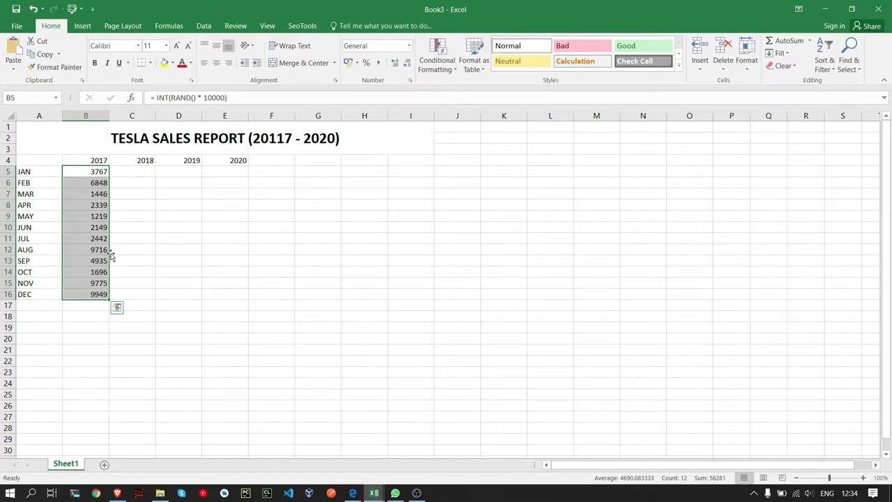
left_click_drag(110, 299, 262, 295)
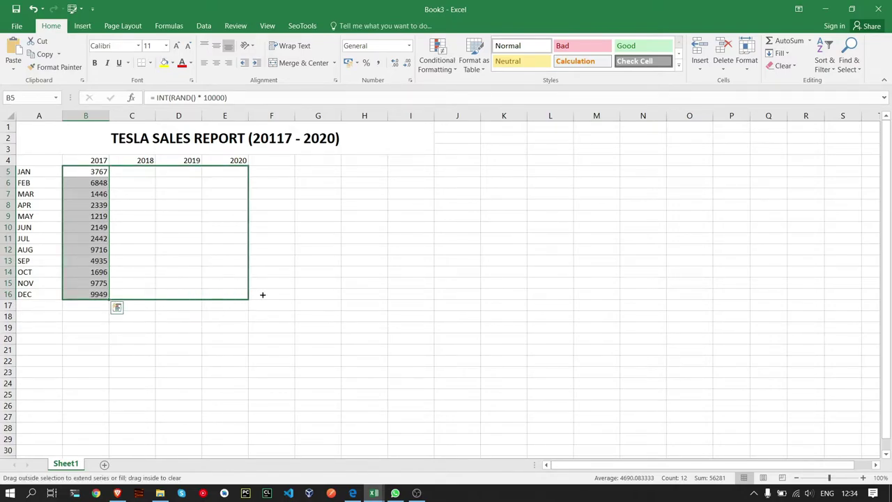
left_click(240, 216)
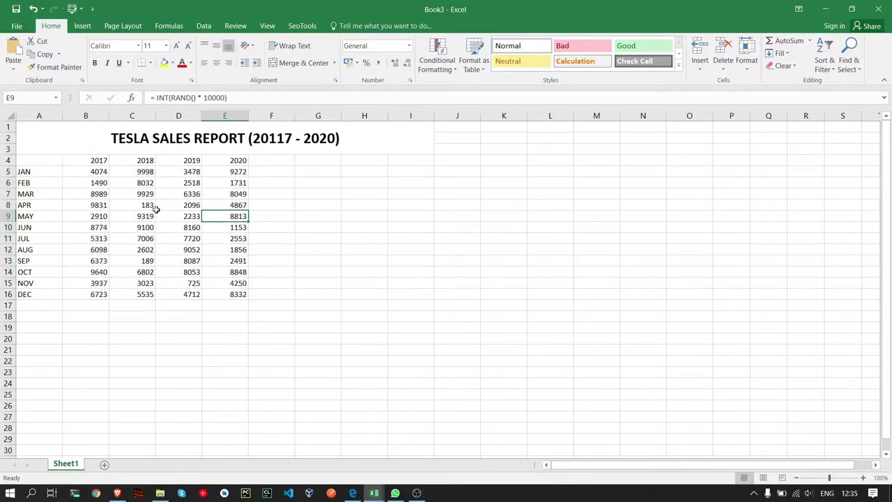
left_click(153, 207)
left_click(91, 161)
left_click(48, 160)
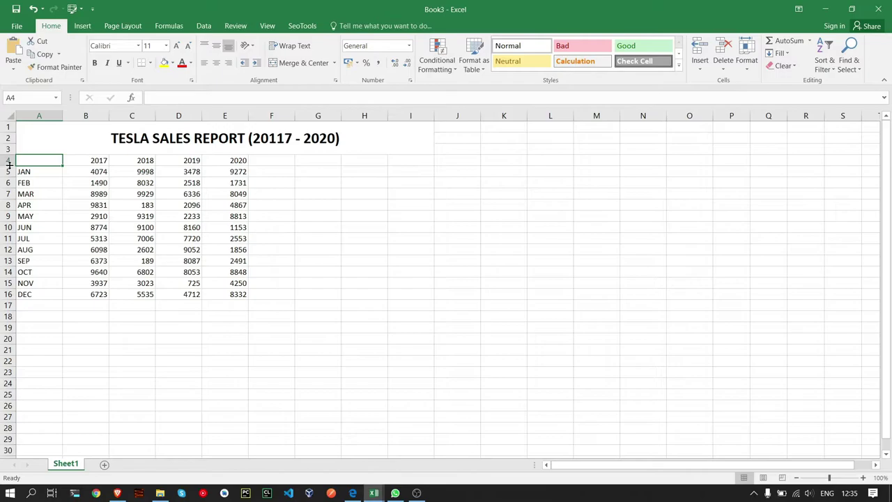
Heighten row 4 and make the A4:E4 year headers centred, bold, size 12
left_click_drag(9, 165, 7, 177)
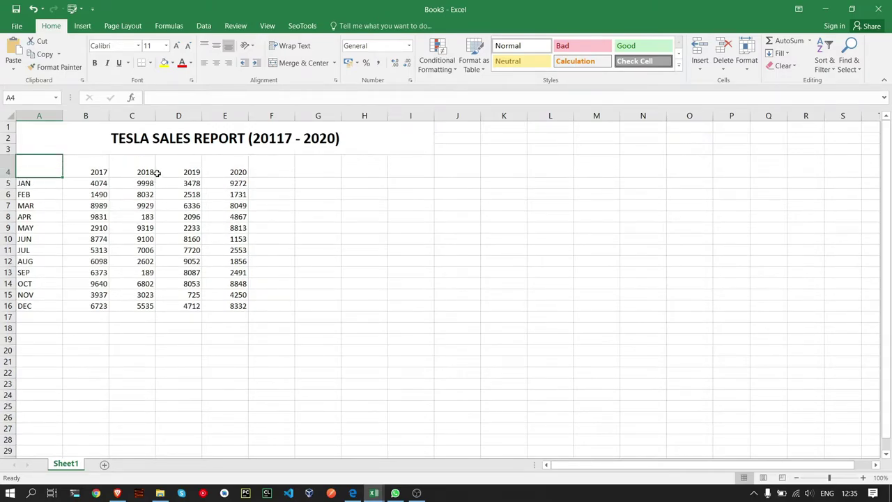
left_click(237, 172, "shift")
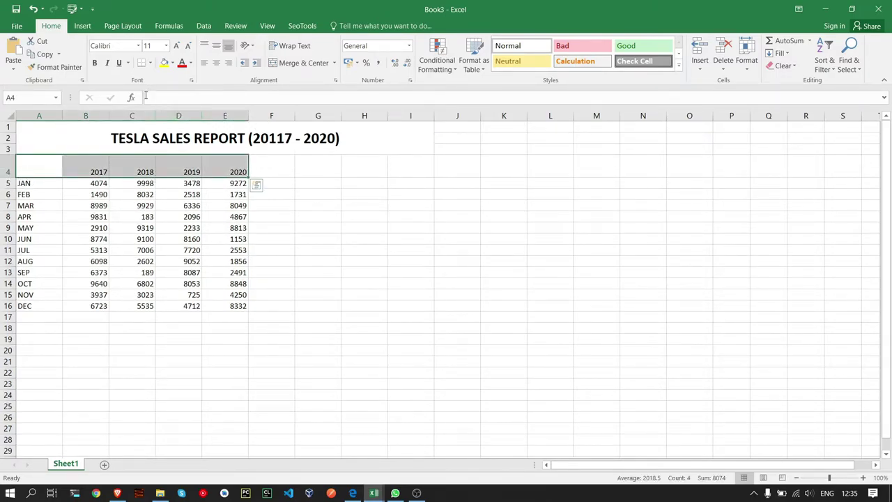
left_click(216, 63)
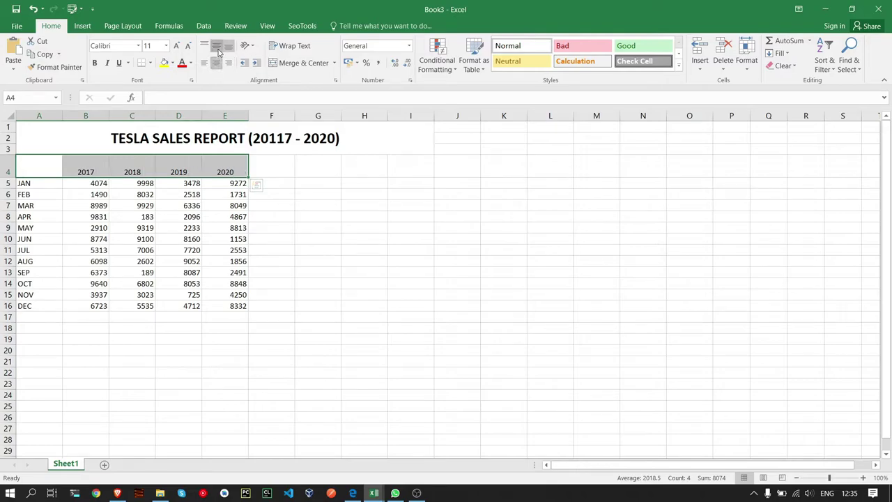
left_click(216, 46)
left_click(95, 62)
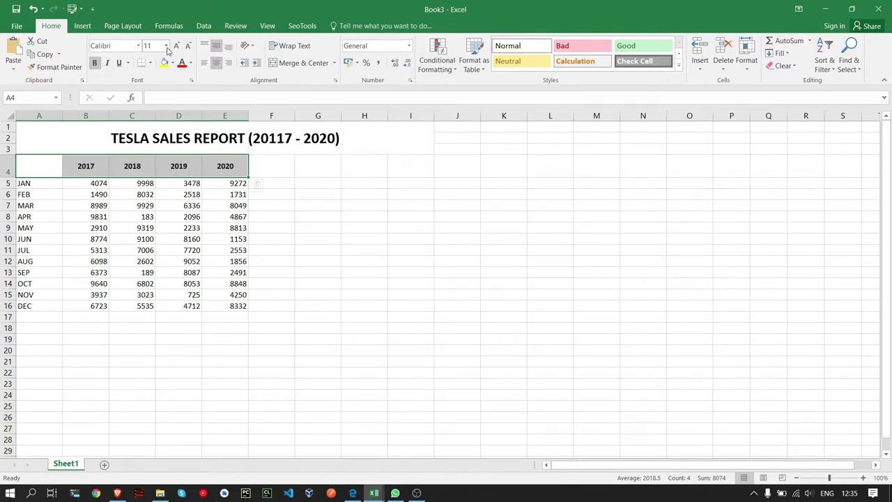
left_click(177, 45)
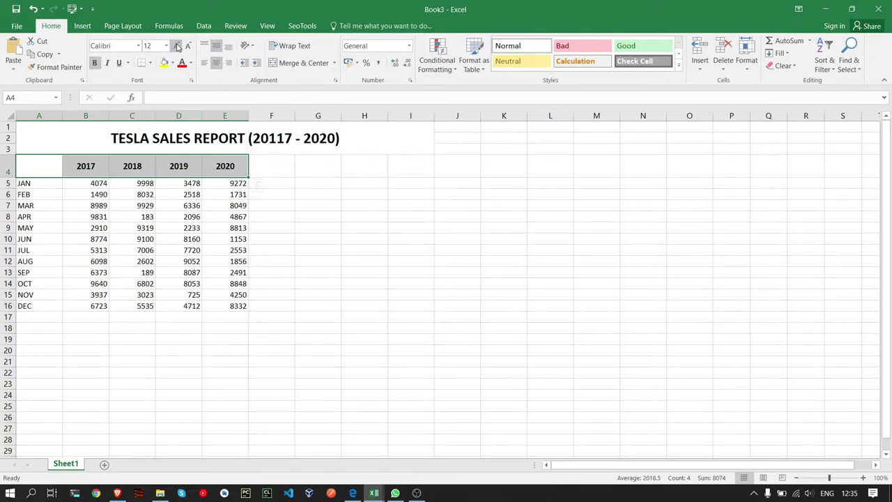
left_click(178, 46)
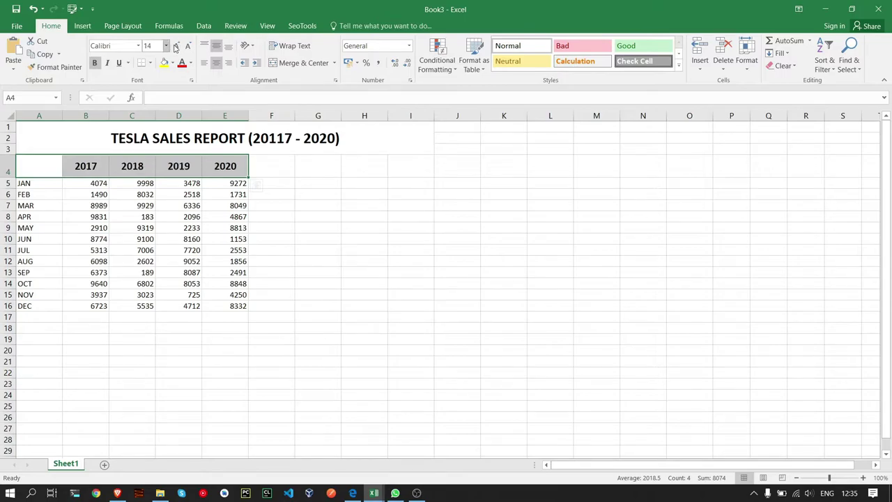
left_click(188, 46)
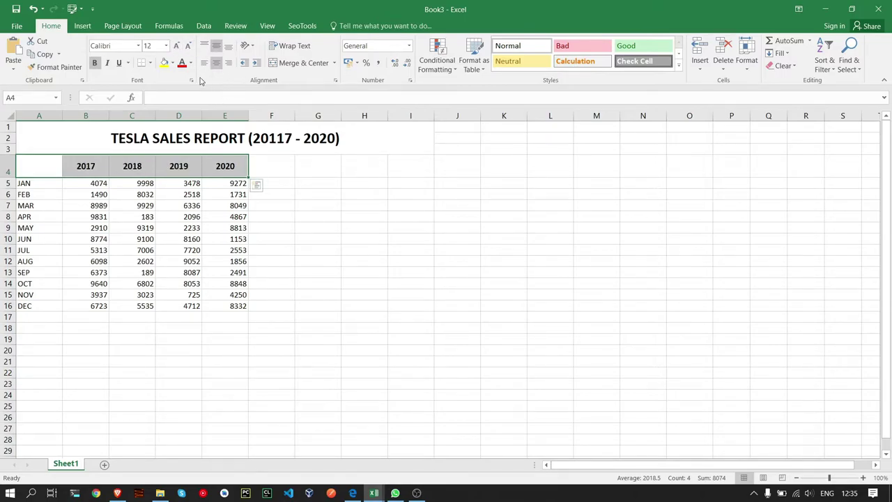
Bold the month labels A5:A16 and make rows 5–16 taller
left_click(49, 182)
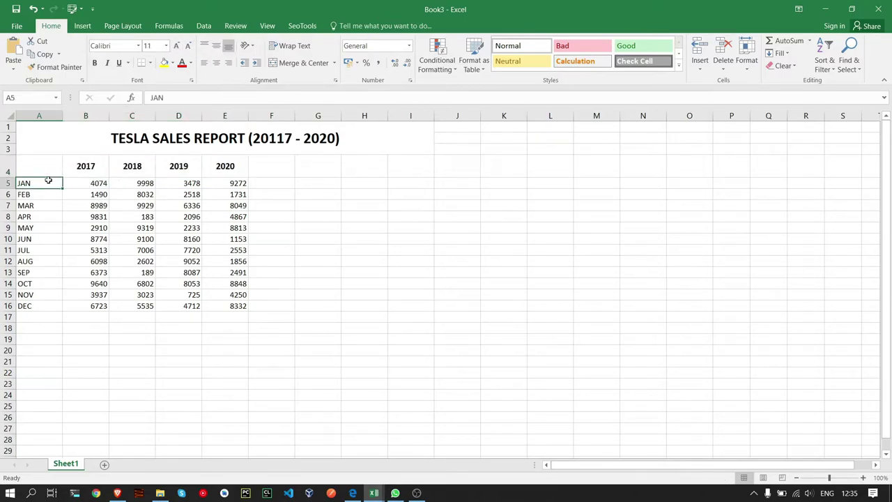
left_click(45, 304, "shift")
key("ctrl+b")
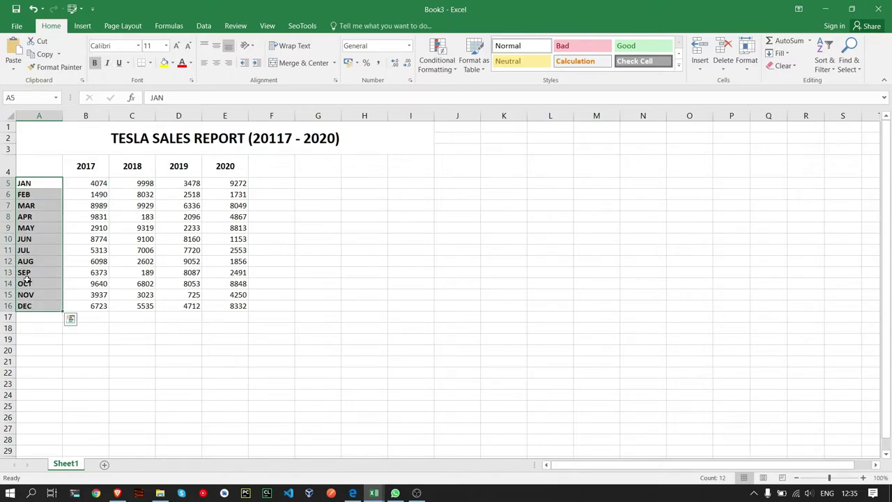
left_click(9, 183)
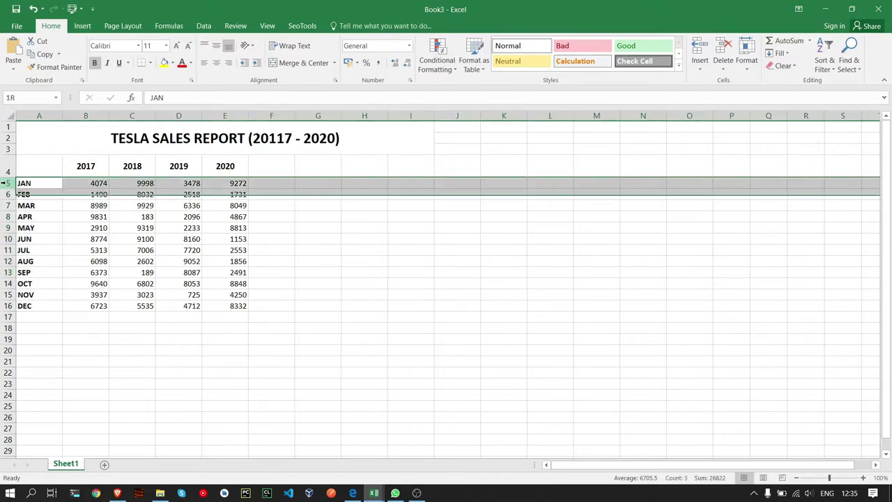
left_click(10, 307, "shift")
left_click_drag(11, 311, 9, 316)
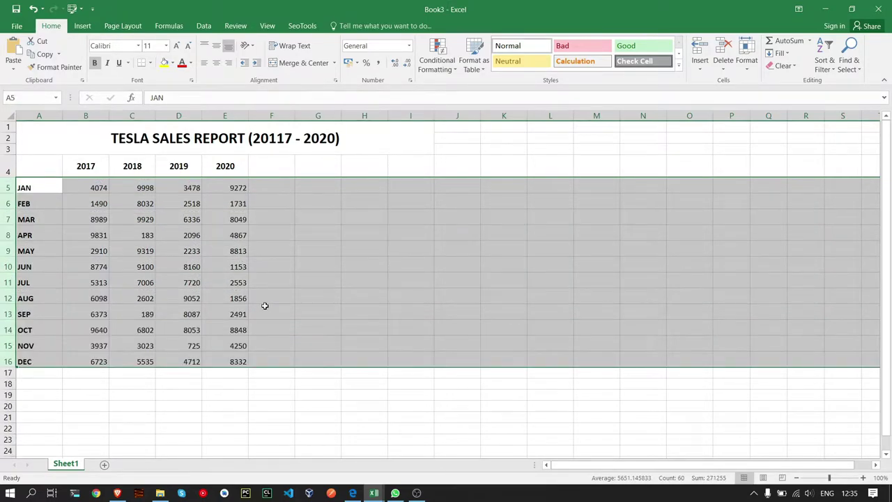
left_click(269, 312)
scroll(273, 295, "down", 4)
scroll(273, 295, "up", 4)
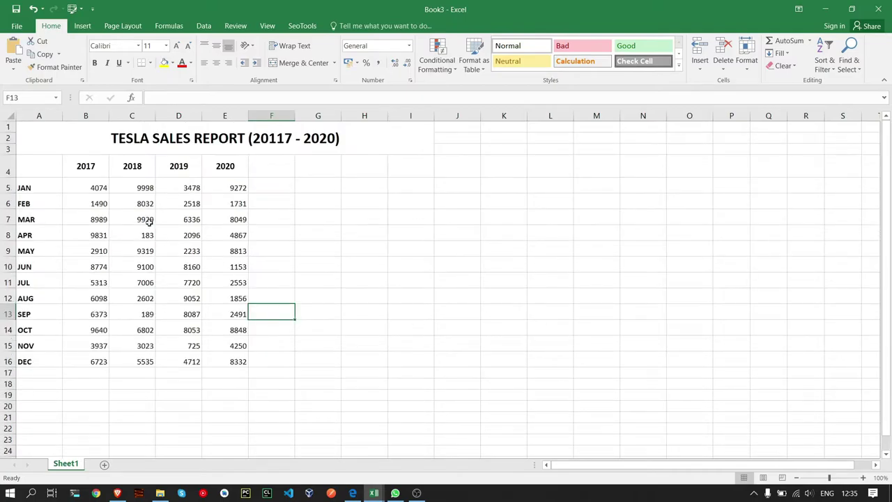
left_click(98, 188)
left_click(92, 165)
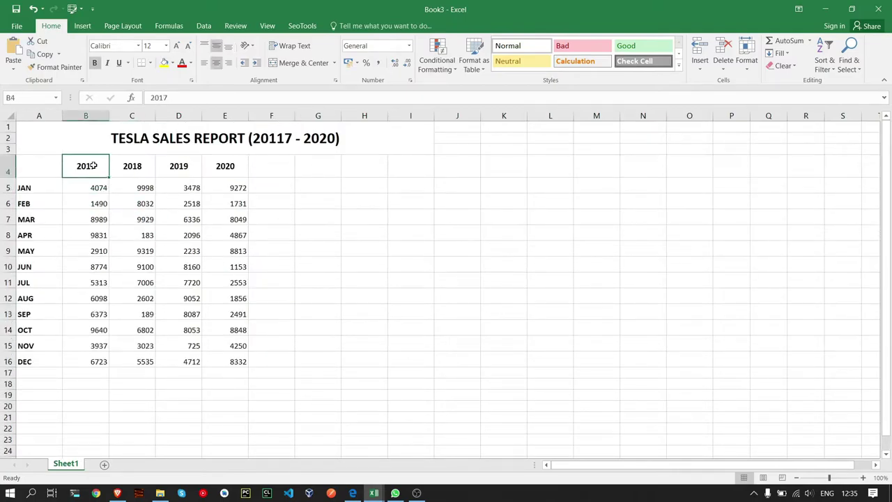
left_click(95, 183)
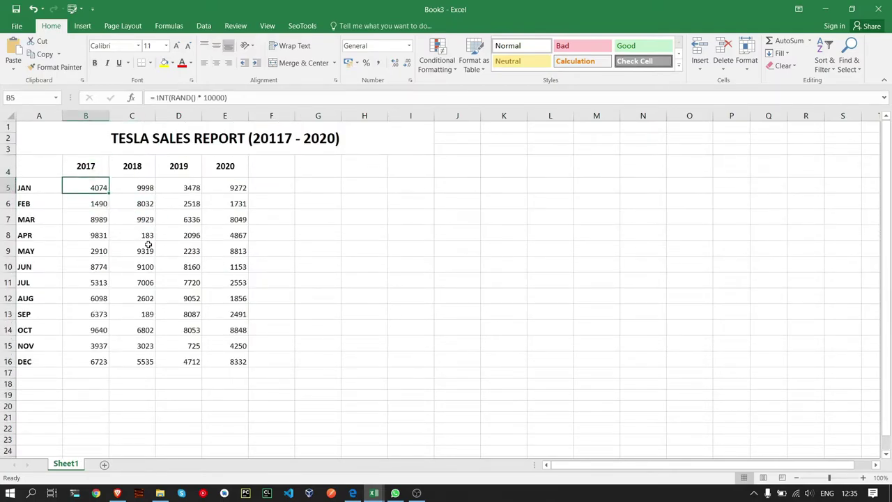
AutoSum each year into row 17, giving 68582, 72727, 54524 and 51960
left_click(93, 360, "shift")
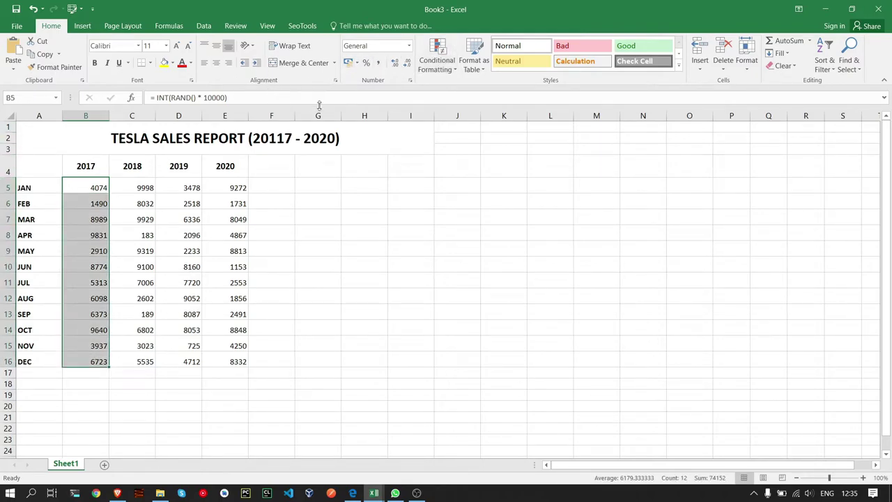
left_click(417, 493)
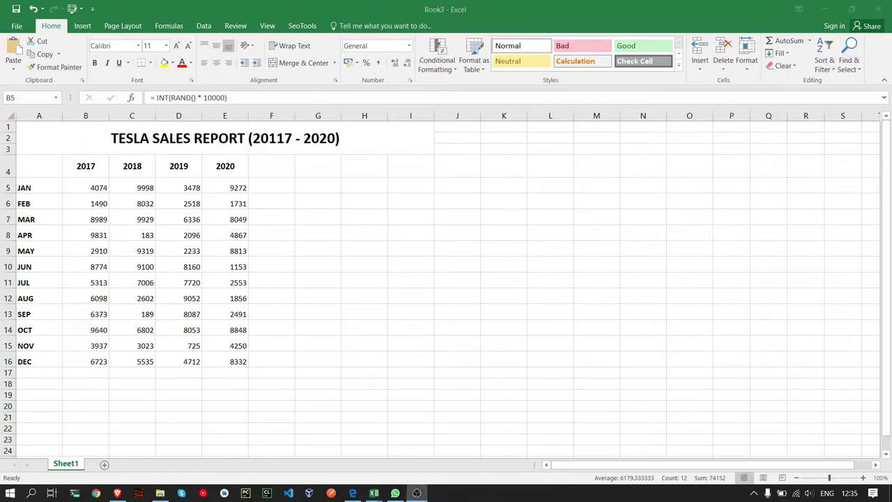
left_click(97, 189)
left_click(105, 361, "shift")
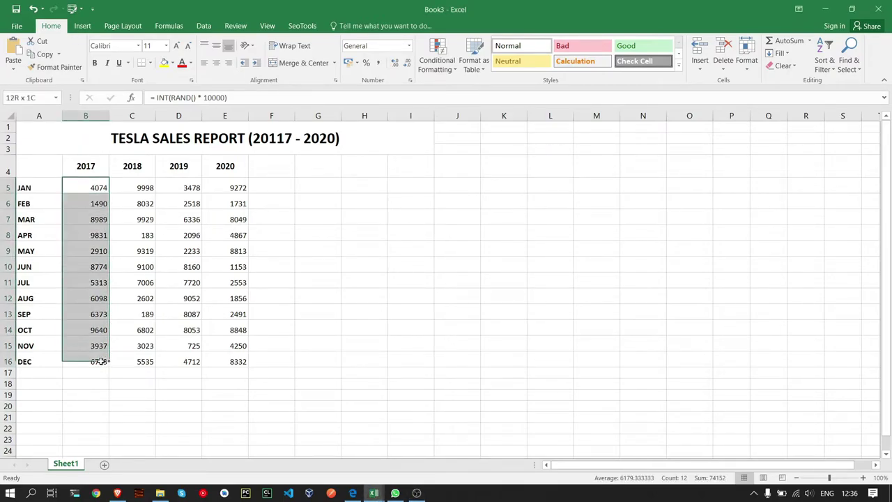
left_click(810, 42)
left_click(784, 42)
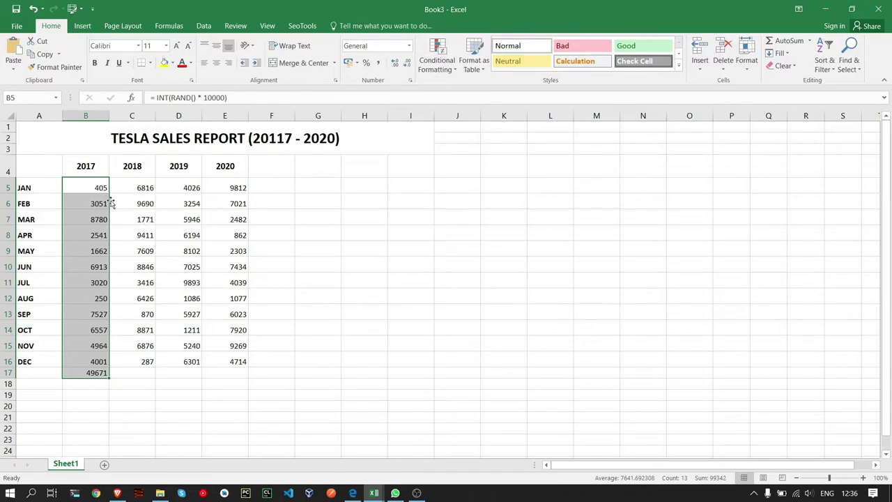
left_click_drag(109, 376, 255, 377)
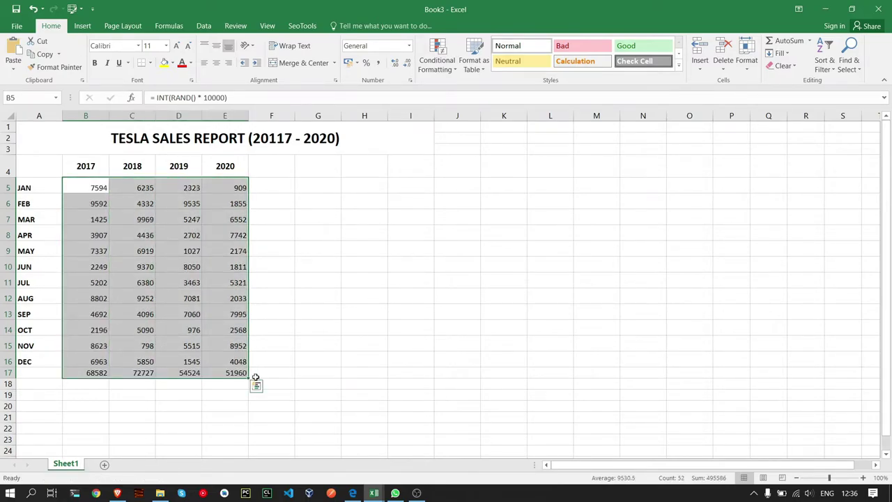
left_click(148, 330)
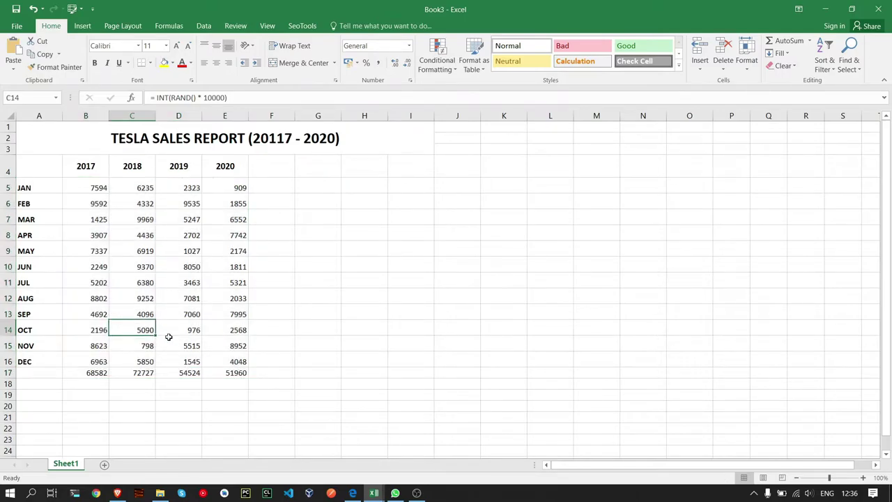
Label the totals row with 'SUM =' in cell A17
double_click(46, 373)
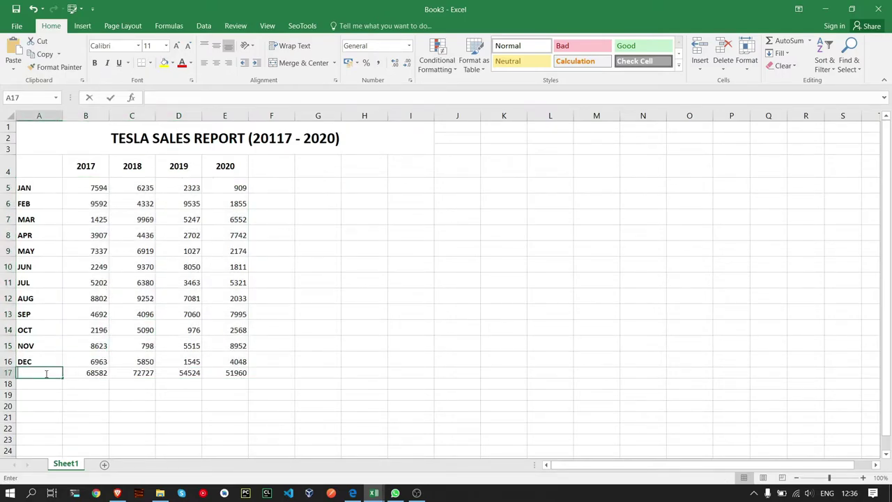
type("S")
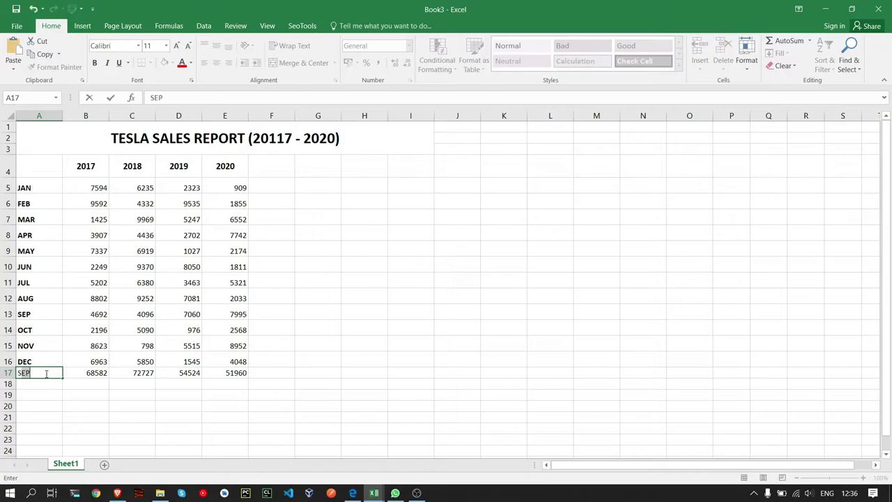
type("UM =")
key("Return")
left_click(33, 371)
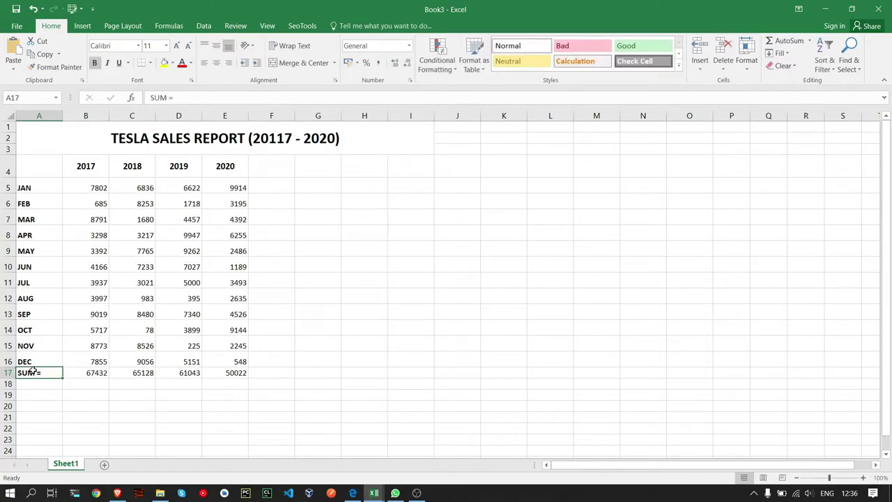
Centre-align all contents of the table A4:E17
left_click(50, 171)
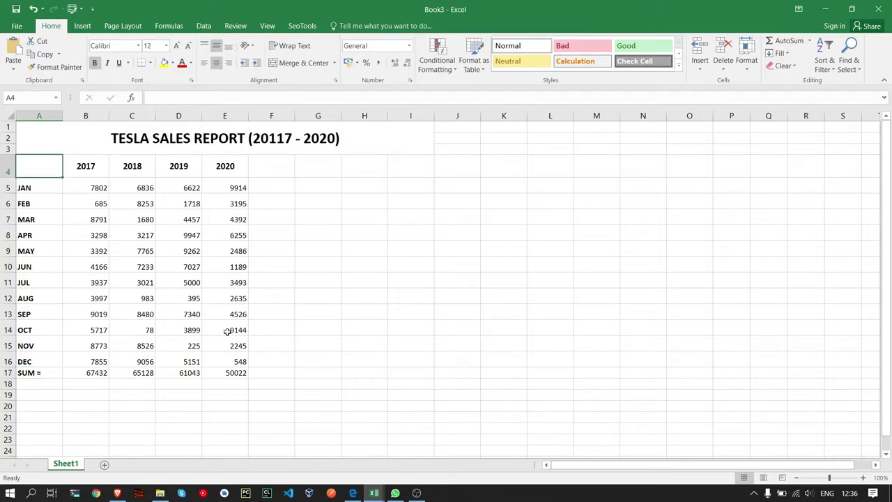
left_click(239, 375)
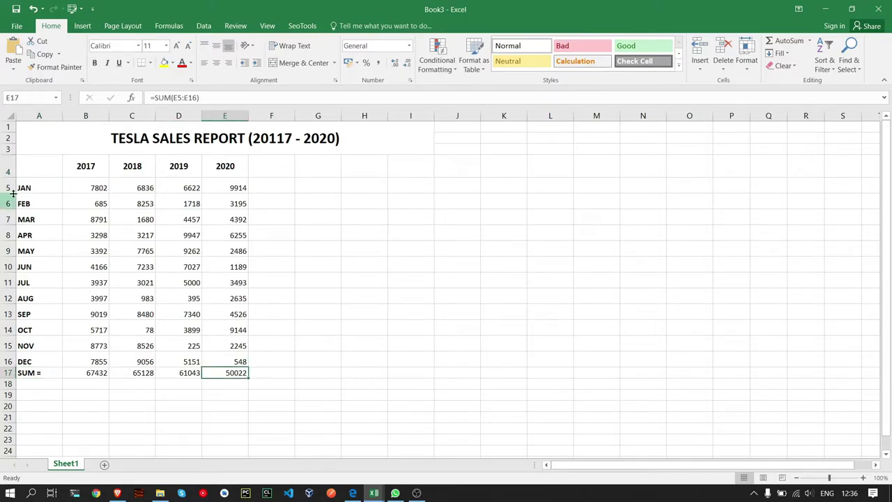
left_click(34, 175, "shift")
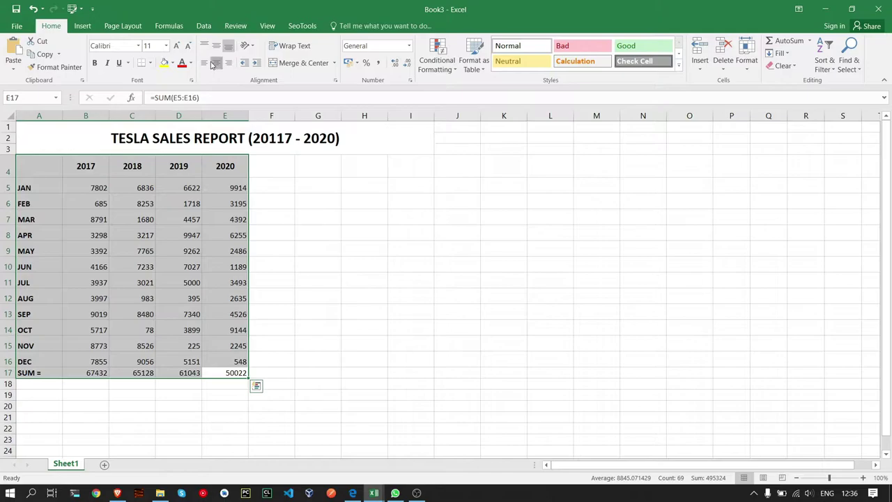
left_click(216, 63)
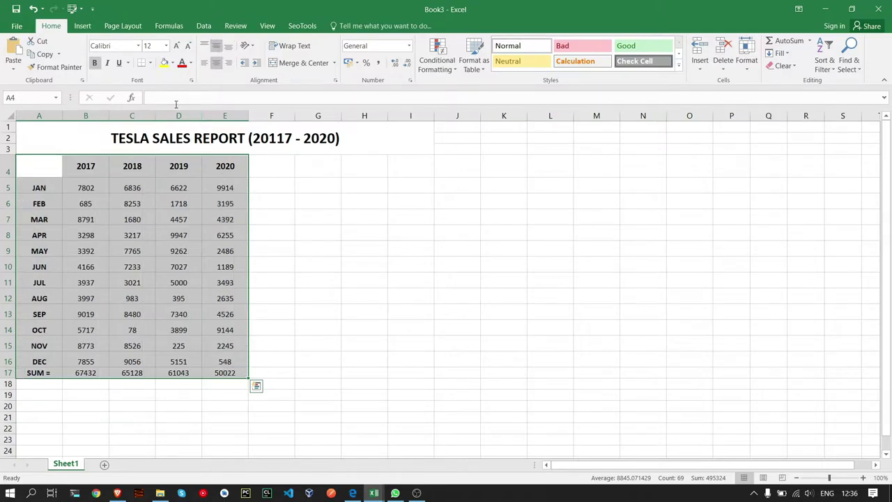
left_click(232, 314)
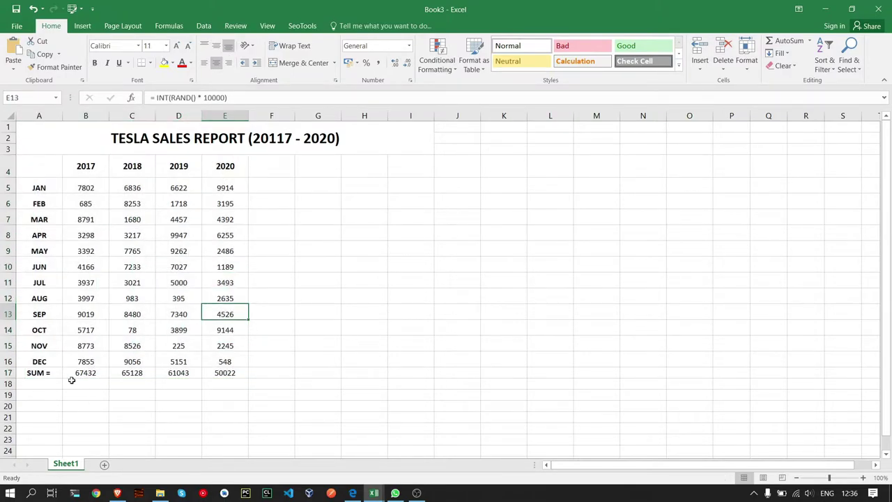
Make row 17 taller and vertically centre its contents
double_click(51, 374)
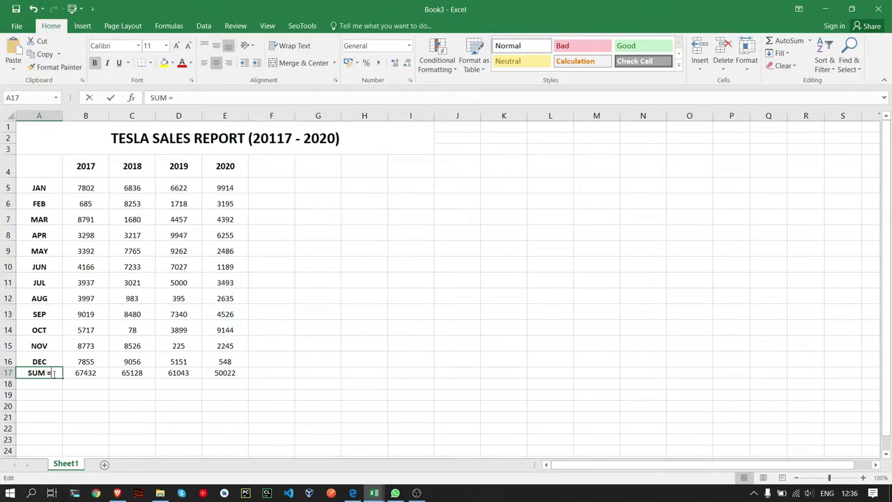
left_click(7, 375)
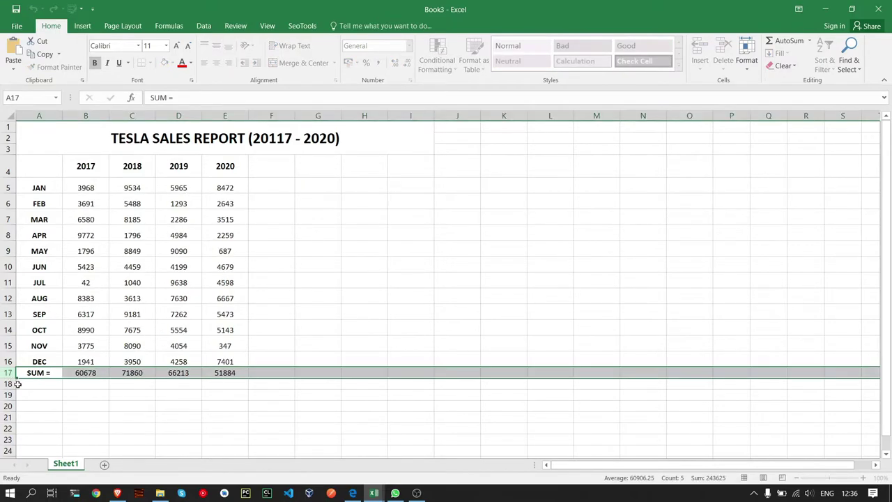
left_click_drag(7, 378, 8, 389)
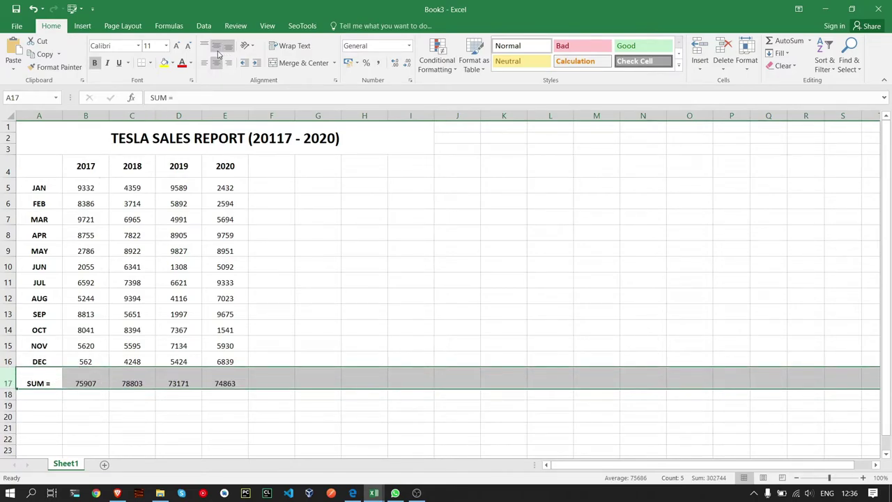
left_click(216, 45)
Replace the A17 label 'SUM =' with 'GRAND TOTAL'
left_click(58, 377)
left_click(57, 377)
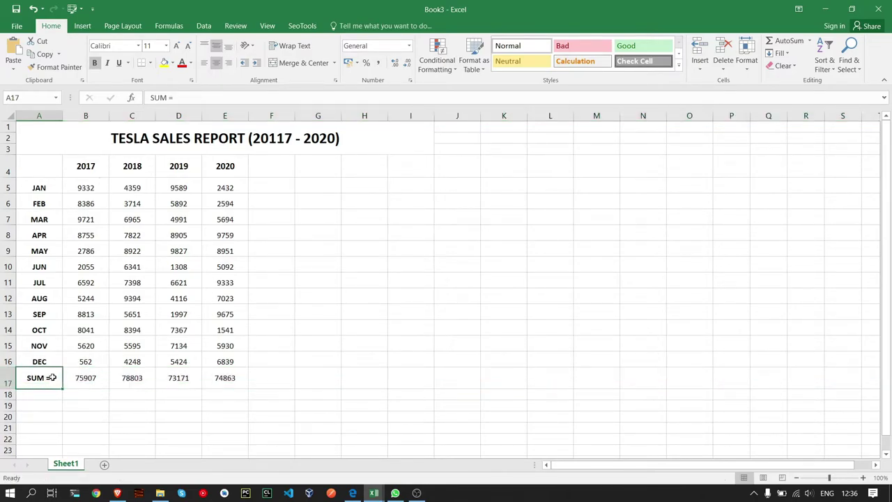
double_click(53, 377)
left_click_drag(51, 377, 29, 377)
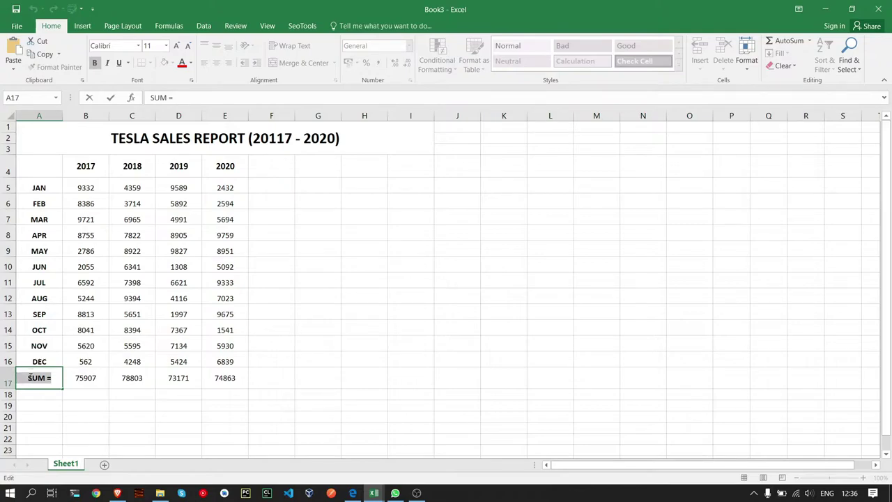
type("gra")
key("BackSpace")
key("BackSpace")
key("BackSpace")
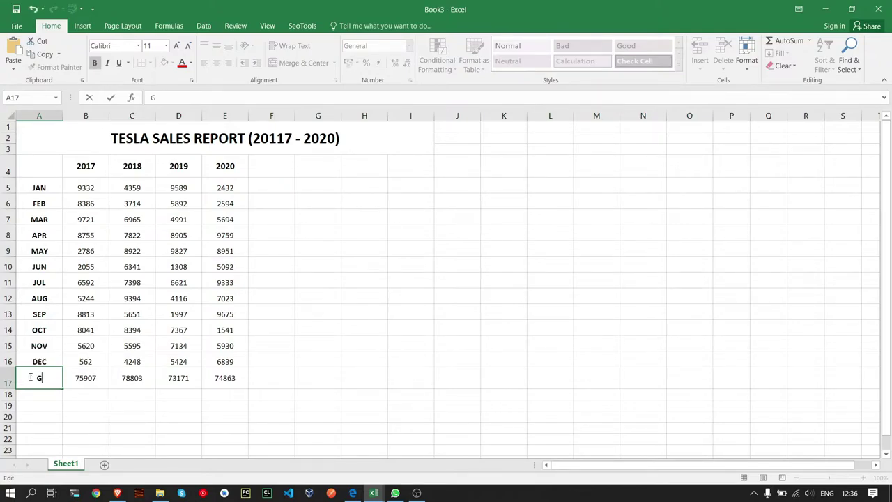
type("RAND TOTAL")
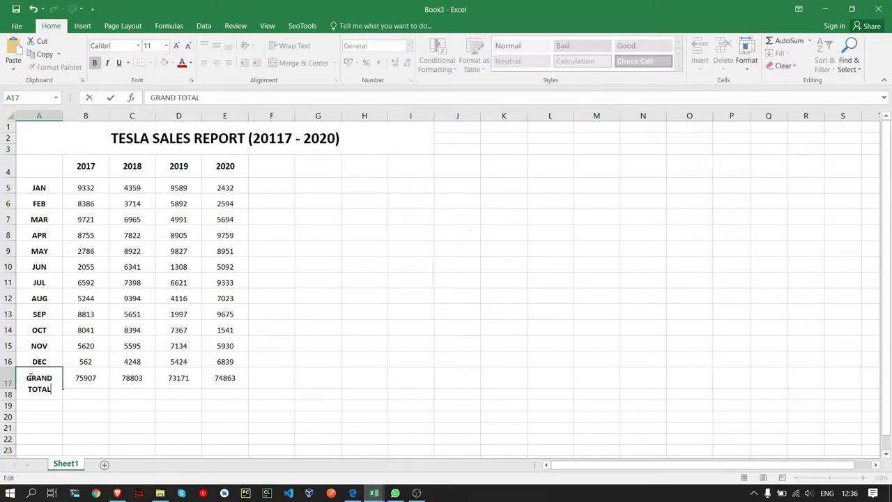
key("Return")
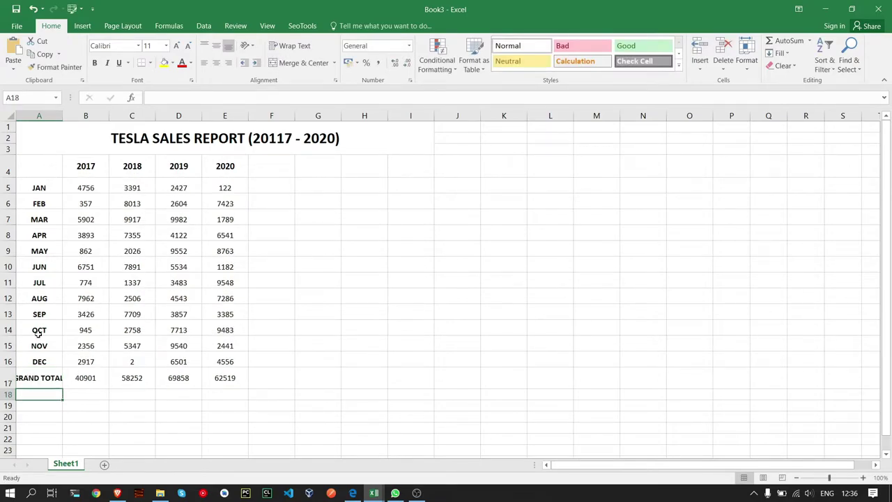
Turn on wrap text for the GRAND TOTAL cell via Format Cells
left_click(55, 371)
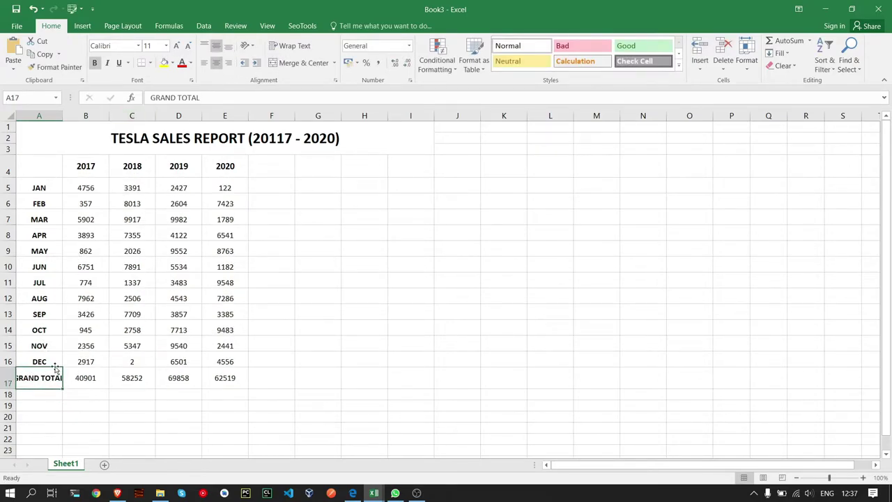
right_click(47, 383)
left_click(131, 337)
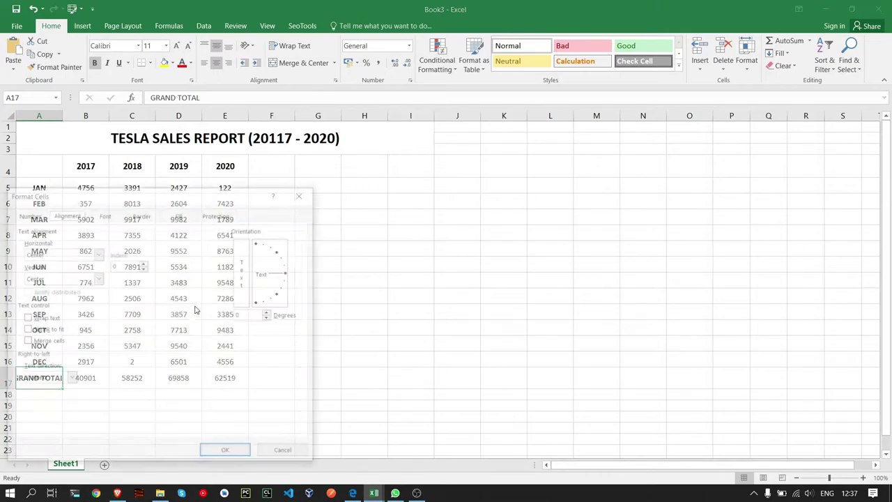
left_click(25, 318)
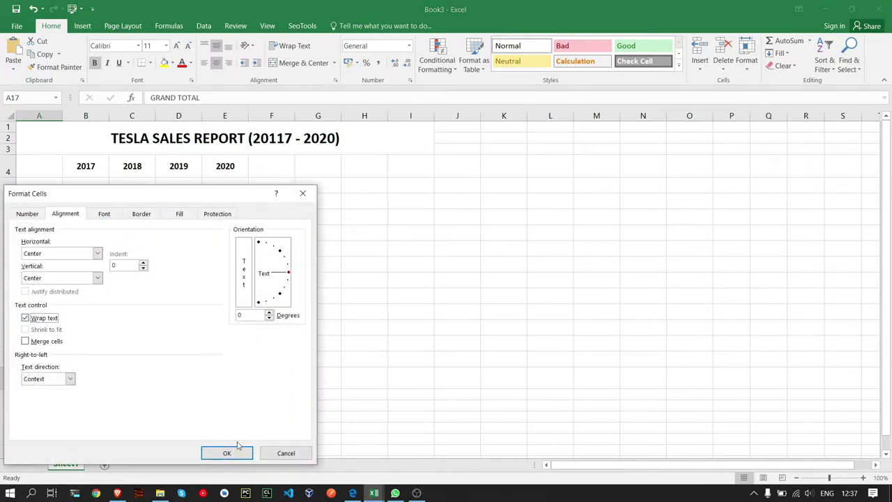
key("Return")
left_click(133, 394)
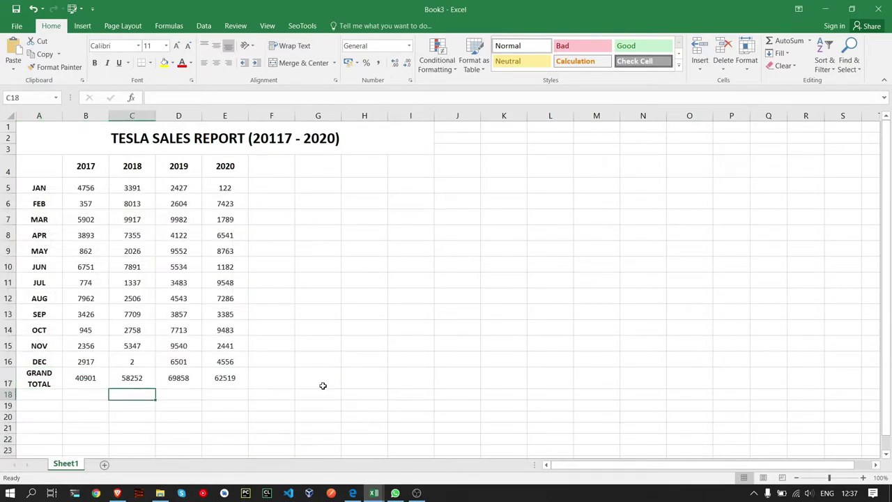
Restore row 16 to its normal height
left_click(38, 382)
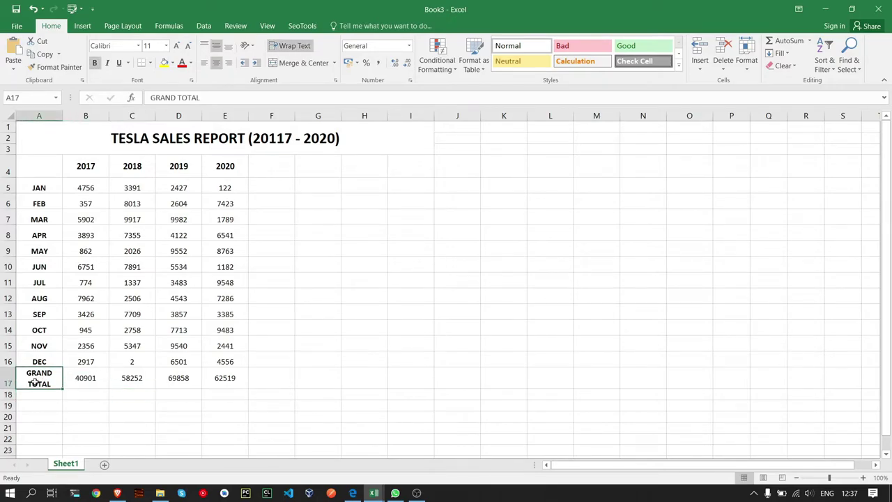
left_click_drag(8, 366, 6, 369)
double_click(7, 369)
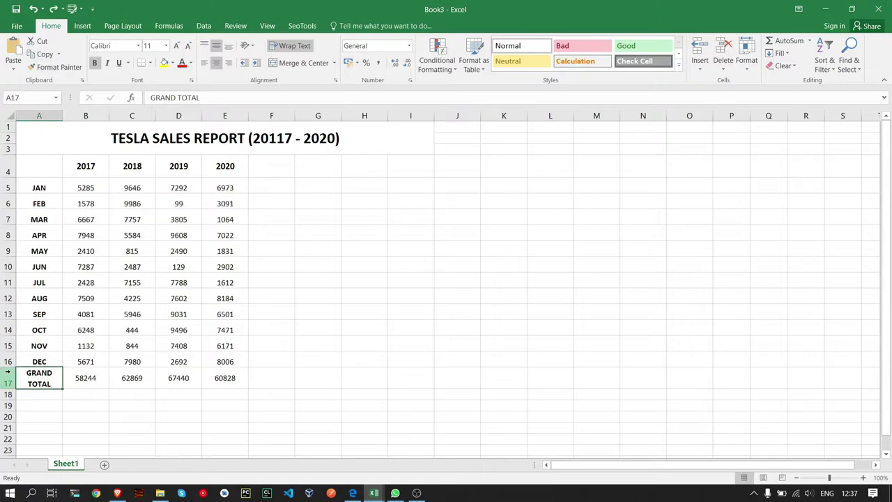
left_click(211, 392)
Unmerge the title and re-merge it centred across A1:E3
left_click(169, 147)
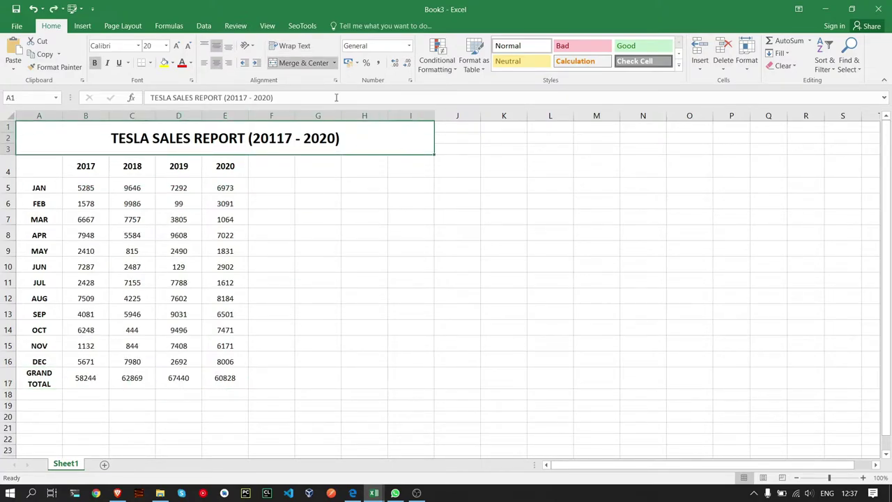
left_click(299, 63)
left_click(269, 146)
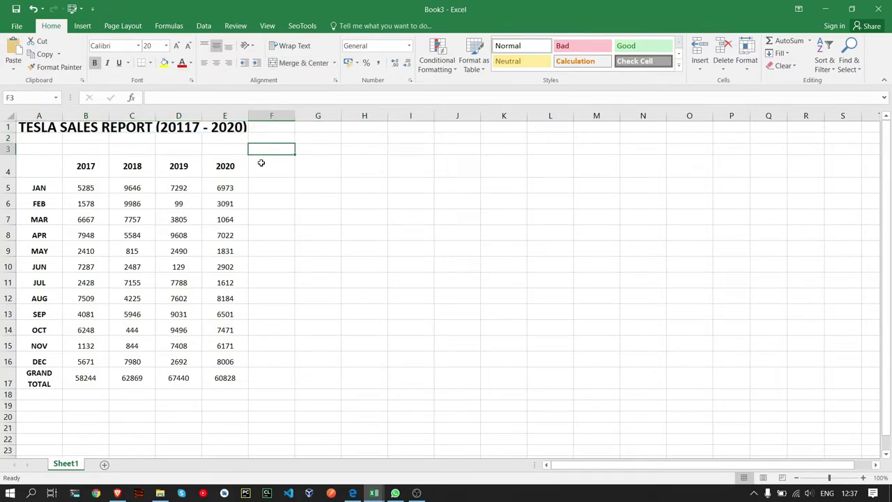
left_click(239, 149)
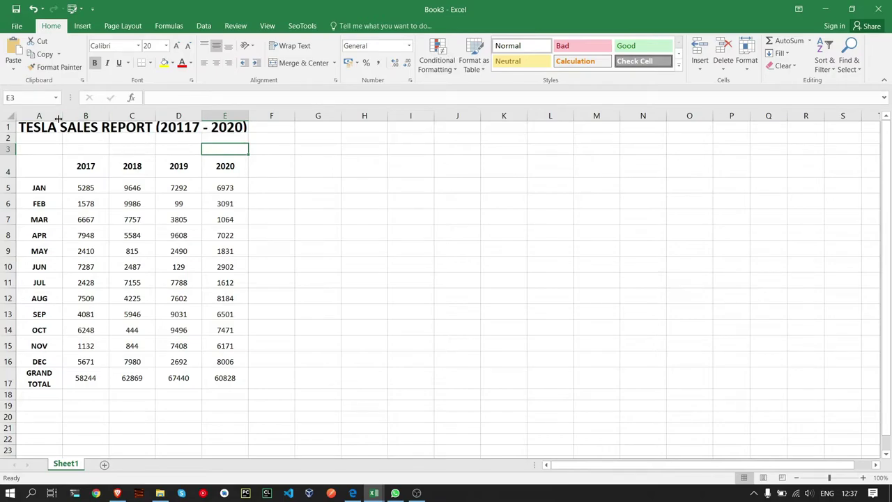
left_click(30, 128, "shift")
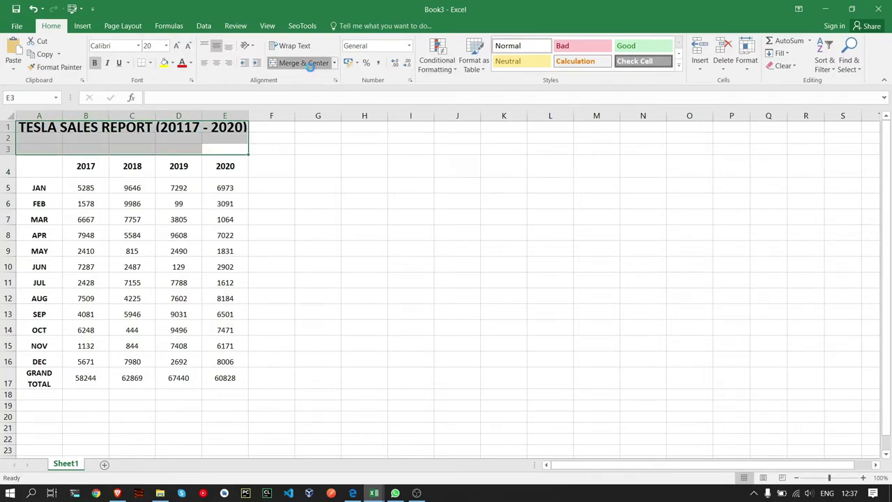
left_click(309, 65)
left_click(333, 249)
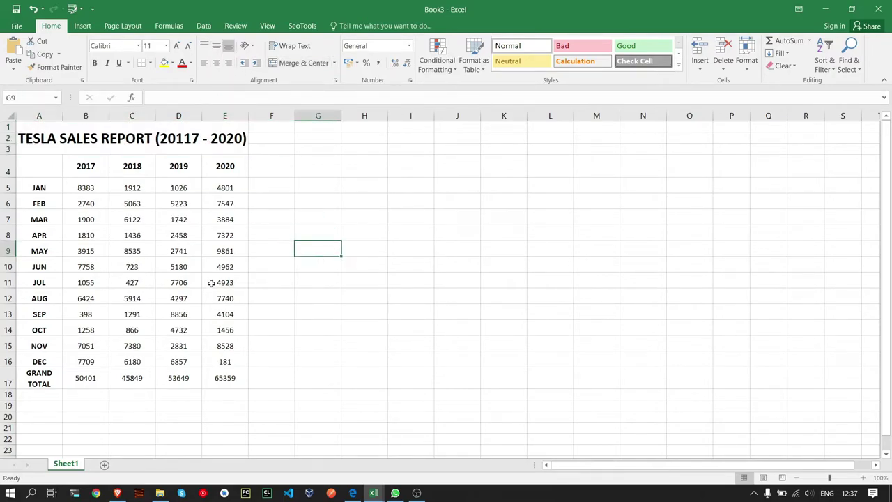
left_click(209, 144)
double_click(183, 139)
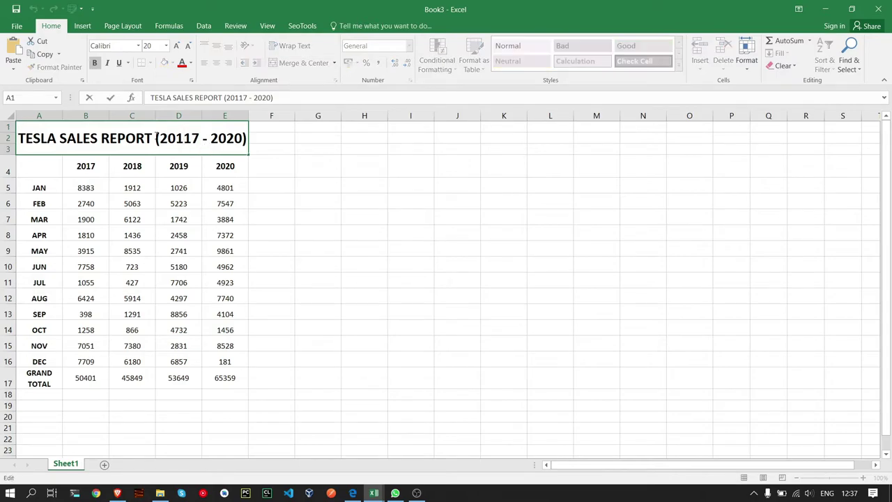
left_click_drag(156, 139, 246, 139)
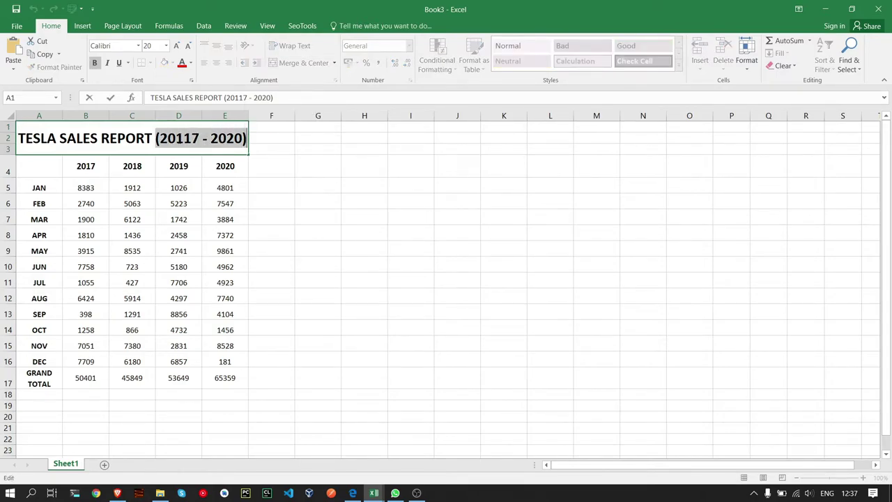
left_click(176, 138)
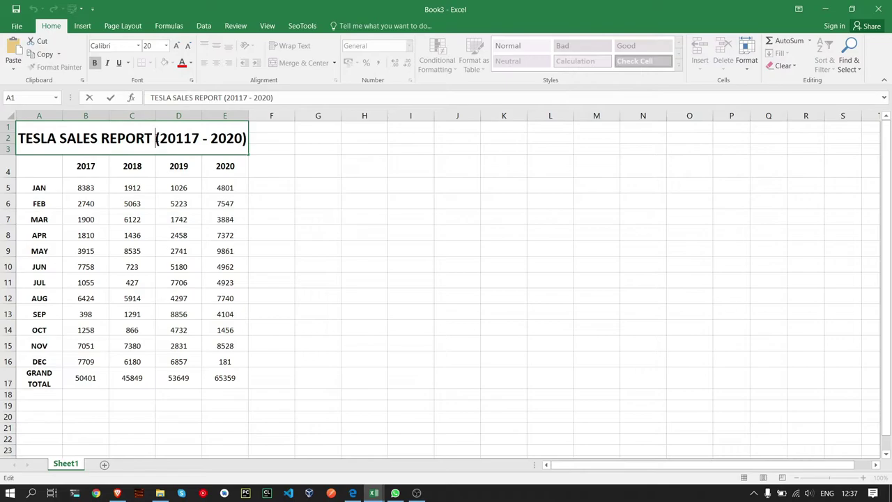
key("Return")
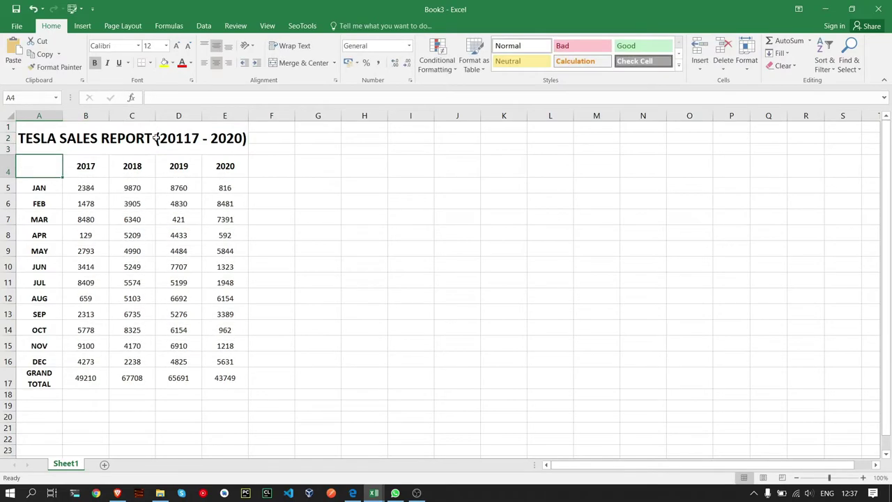
Widen columns A through E so GRAND TOTAL fits on one line
left_click(204, 200)
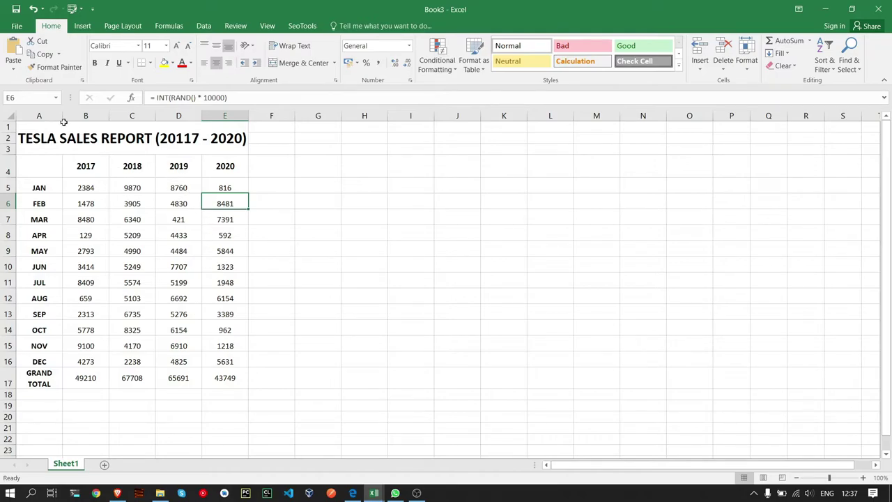
left_click_drag(39, 115, 258, 120)
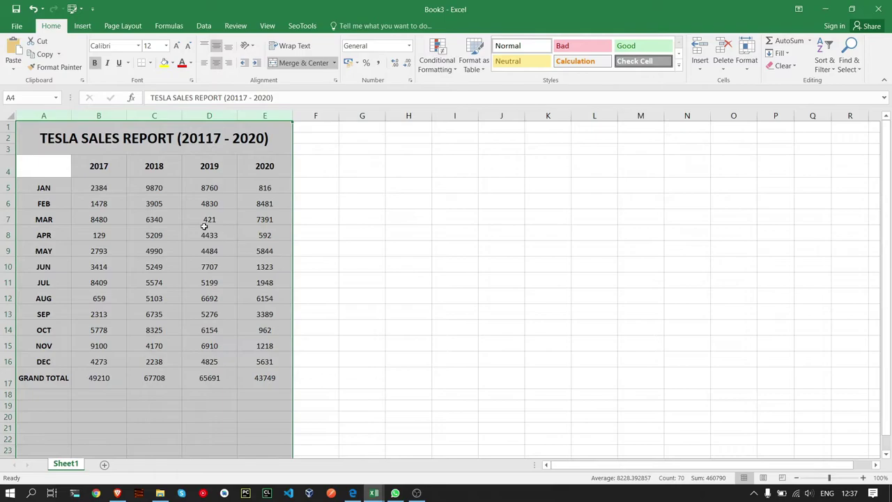
left_click(204, 228)
left_click(67, 383)
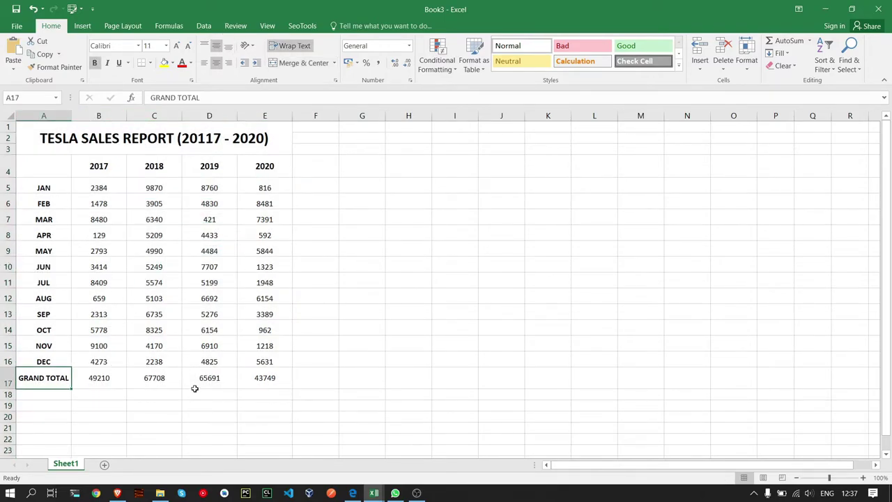
Format A4:E17 as a table with a light green banded style and headers
left_click_drag(51, 168, 267, 380)
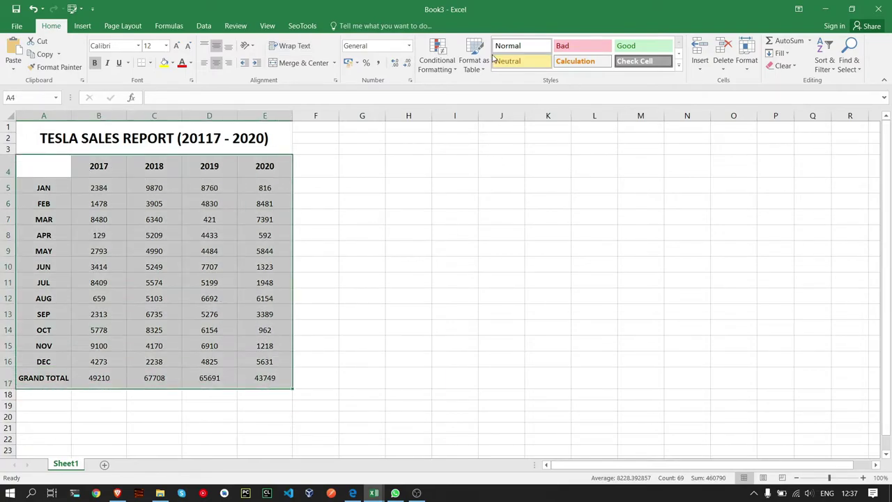
left_click(473, 60)
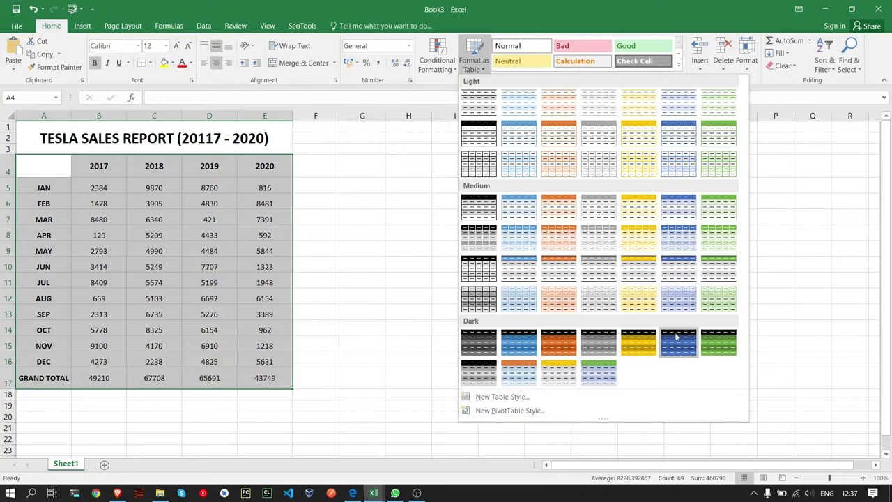
left_click(714, 167)
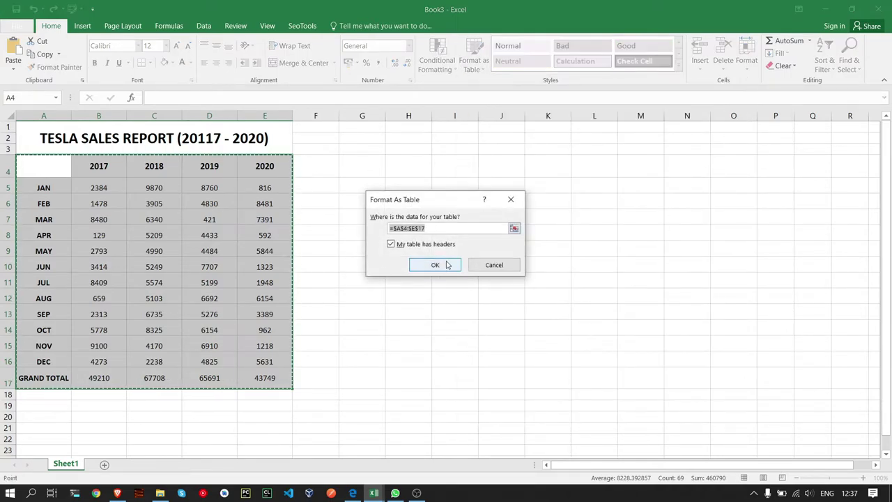
left_click(433, 264)
left_click(244, 254)
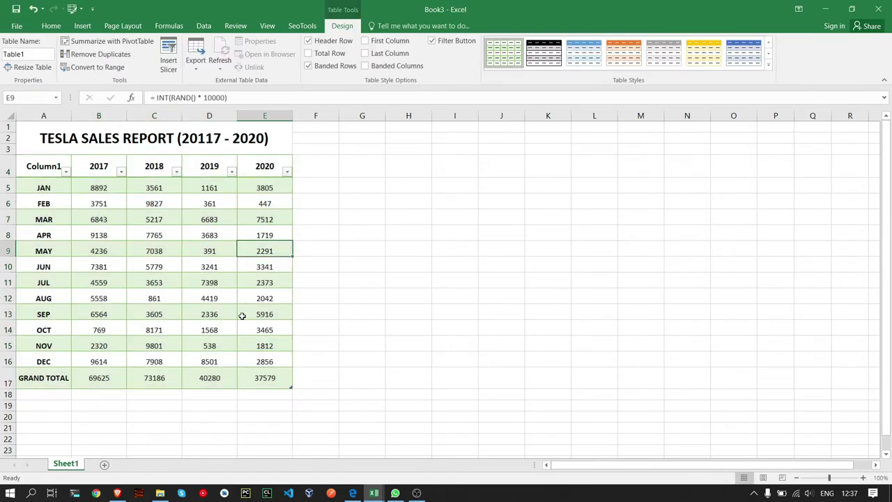
Delete the 'Column1' header text in A4
double_click(52, 168)
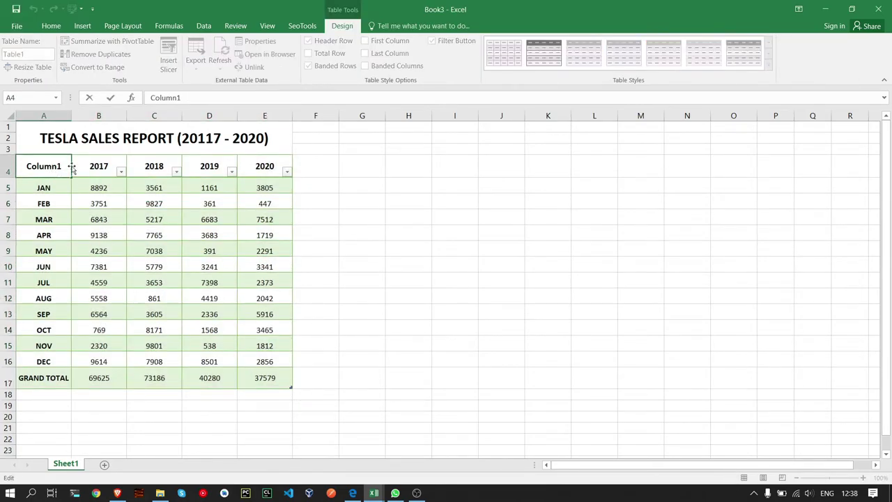
double_click(25, 166)
key("BackSpace")
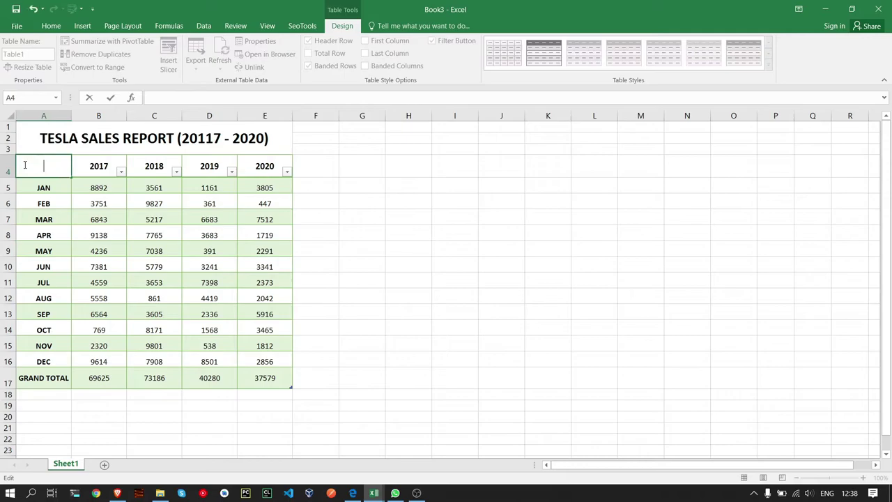
key("Return")
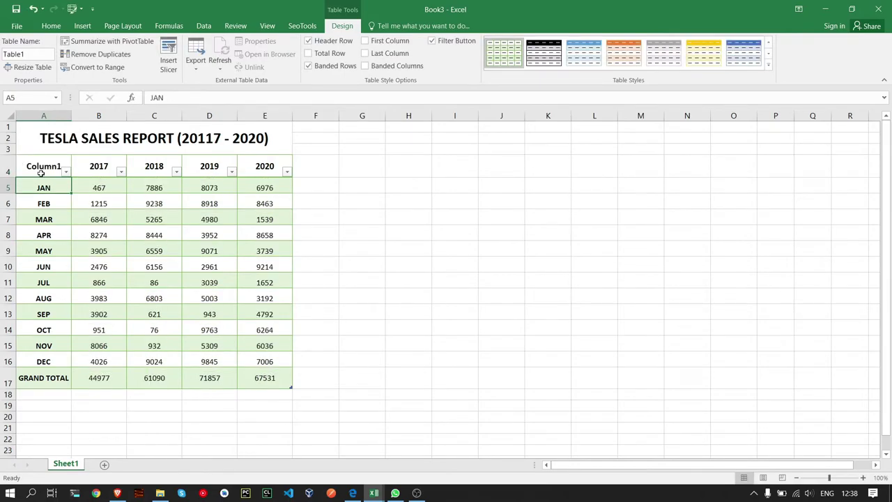
Try clearing the Column1 header text in cell A4
double_click(42, 172)
key("BackSpace")
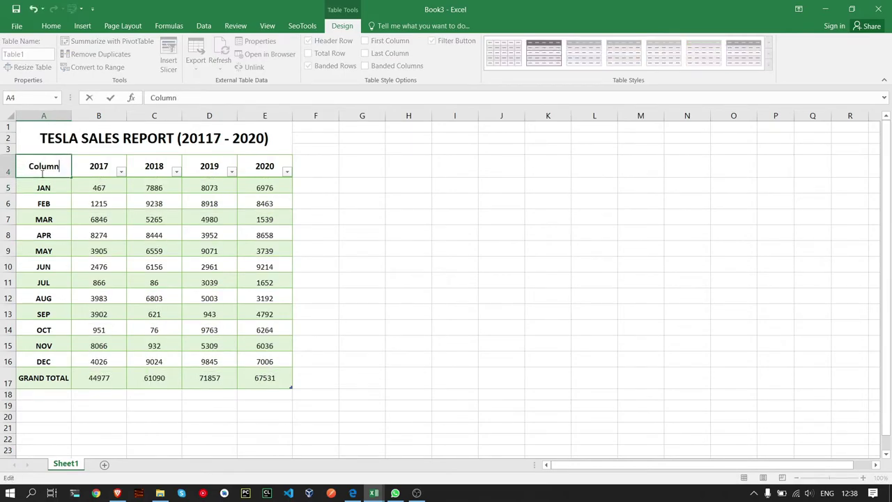
key("BackSpace")
key("BackSpace")
key("BackSpace")
key("BackSpace")
key("BackSpace")
key("BackSpace")
left_click(95, 189)
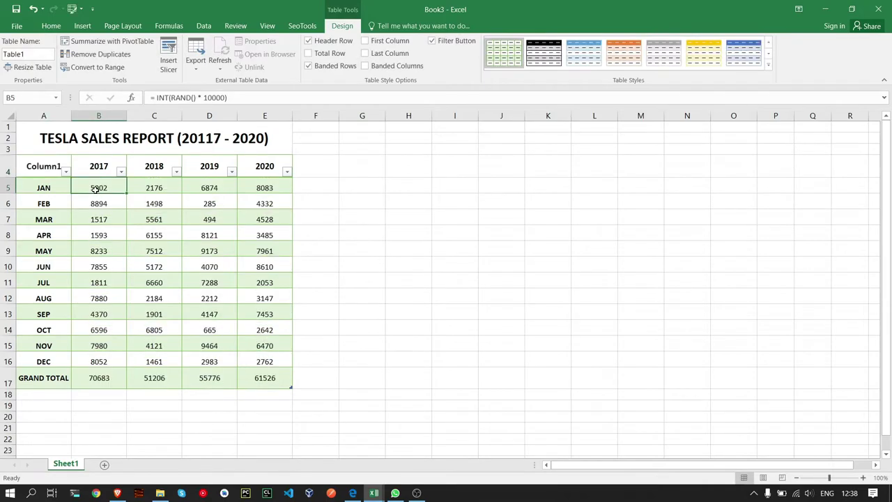
Set A4's font colour to White so the Column1 header disappears
left_click(49, 168)
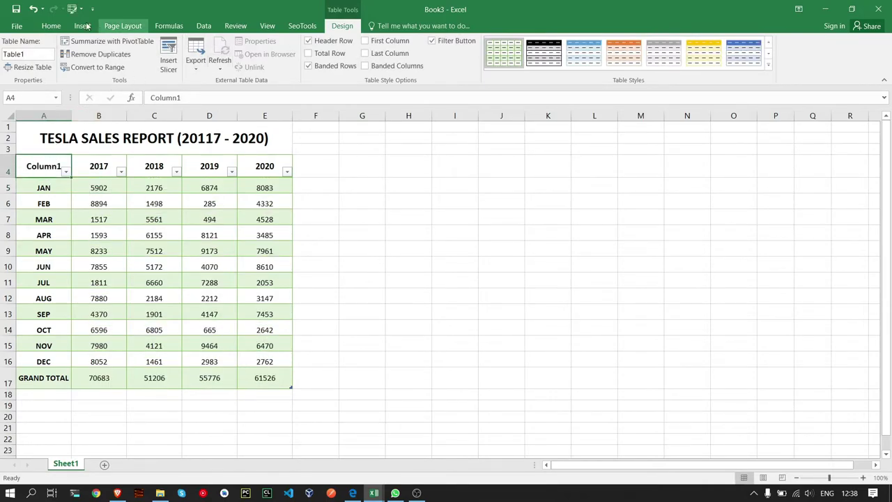
left_click(51, 26)
left_click(182, 62)
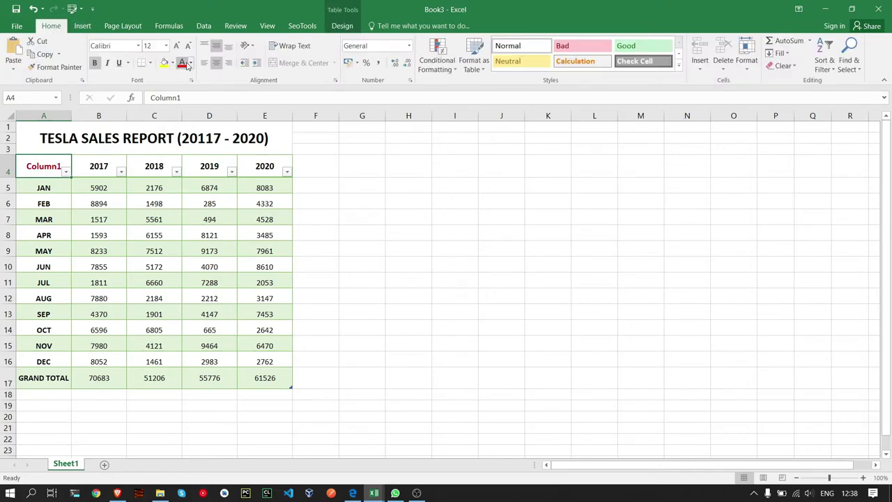
left_click(190, 62)
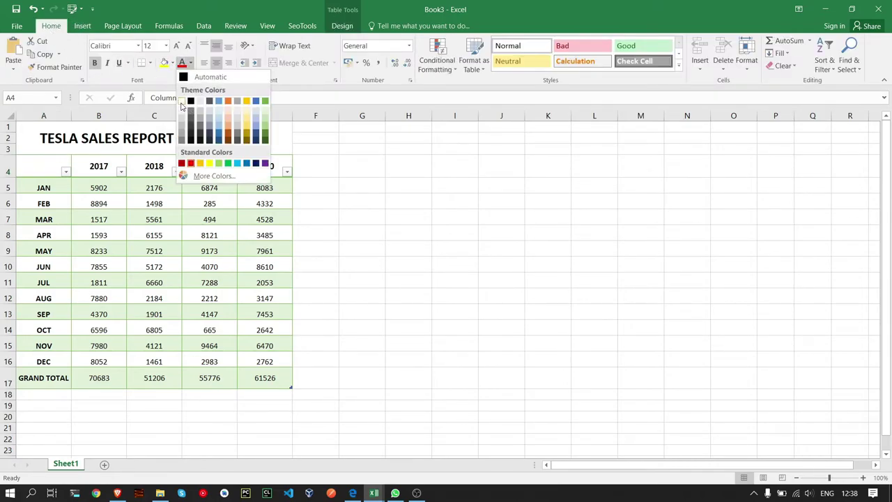
left_click(182, 98)
left_click(154, 251)
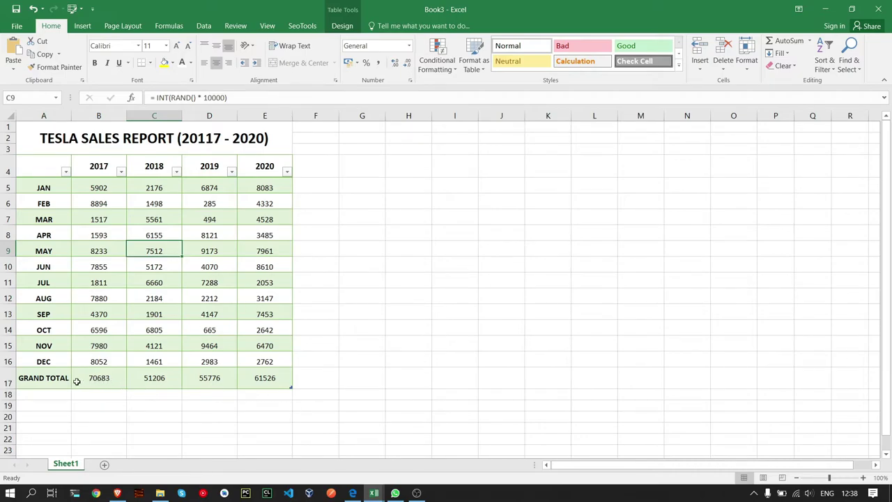
Bold the grand totals in B17:E17 (70683, 51206, 55776, 61526)
left_click_drag(80, 380, 284, 378)
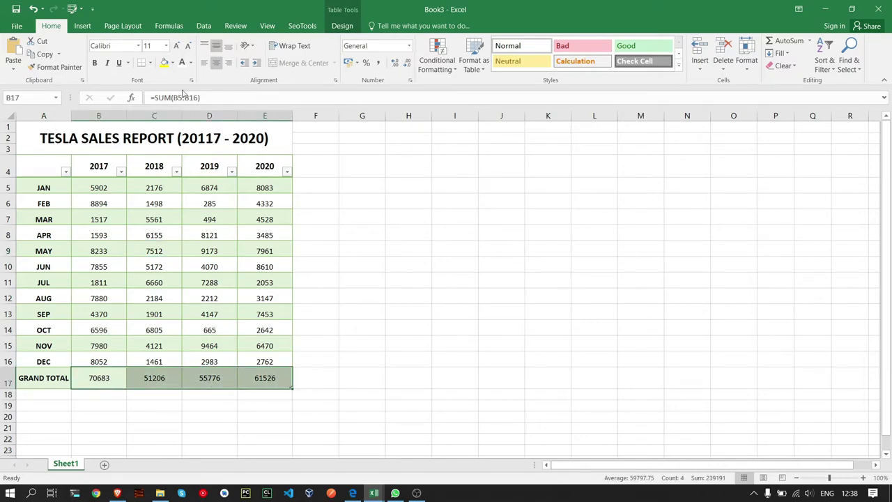
left_click(95, 63)
left_click(323, 348)
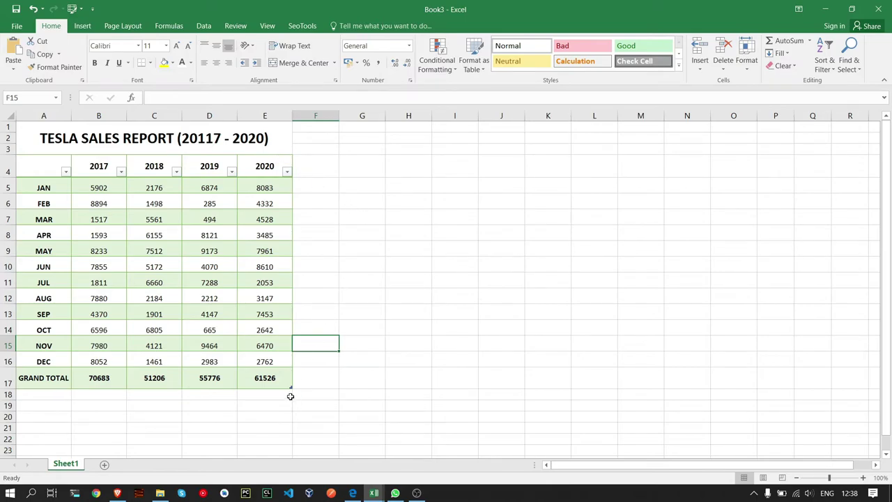
left_click(116, 384)
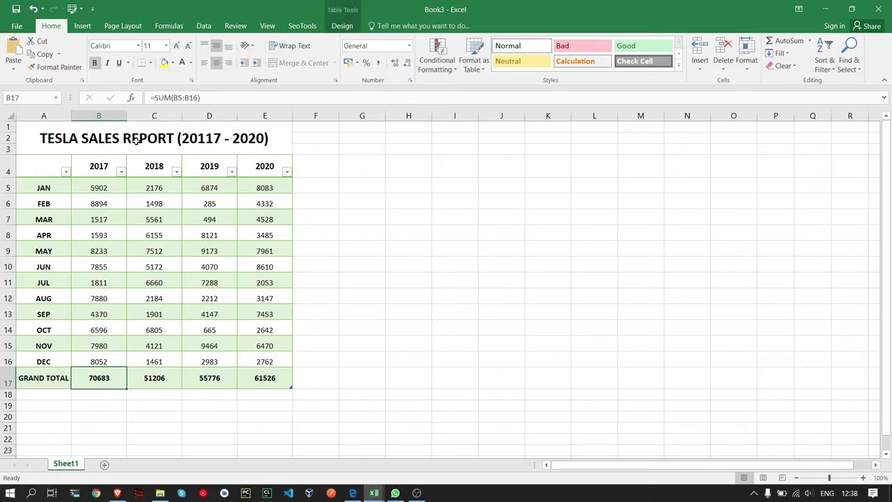
Change B17 to =CONCATENATE(SUM(B5:B16)," M") so it shows 88384 M
left_click(223, 101)
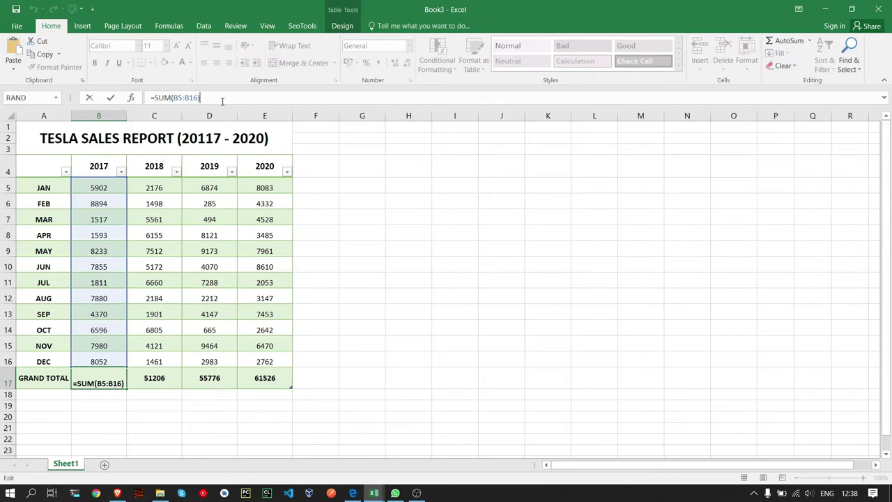
left_click_drag(222, 101, 155, 100)
key("ctrl+c")
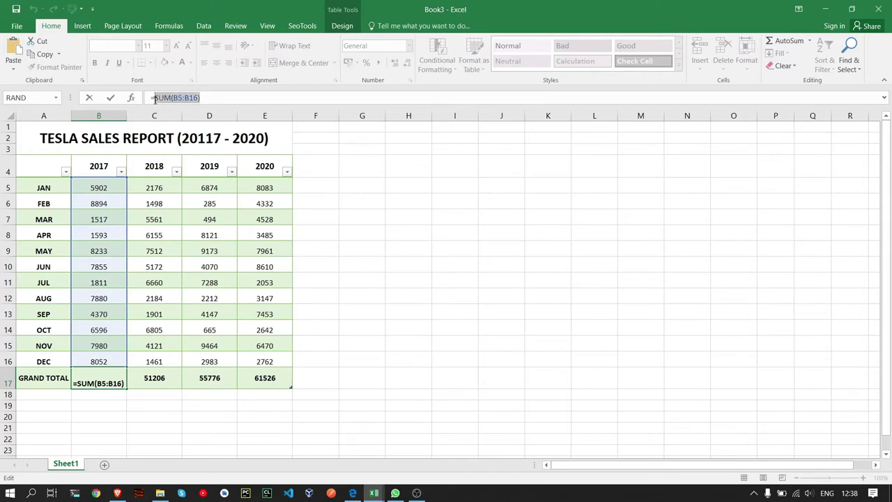
key("BackSpace")
type("C")
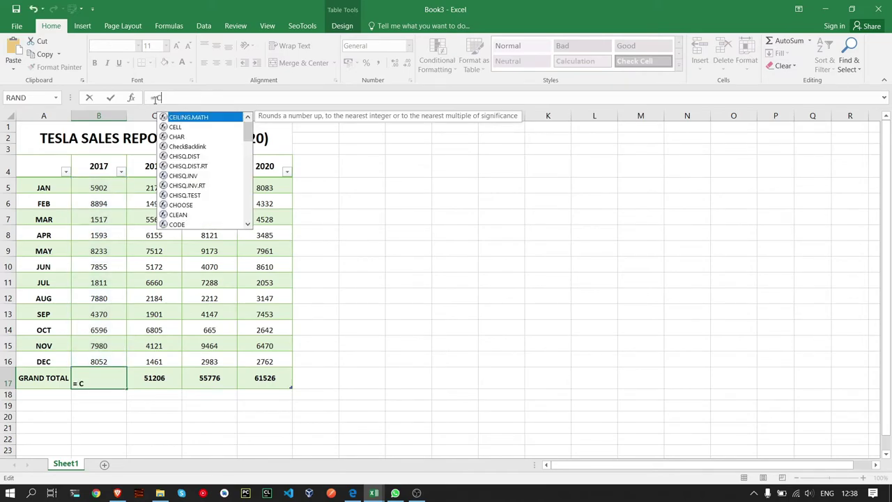
type("ONCA")
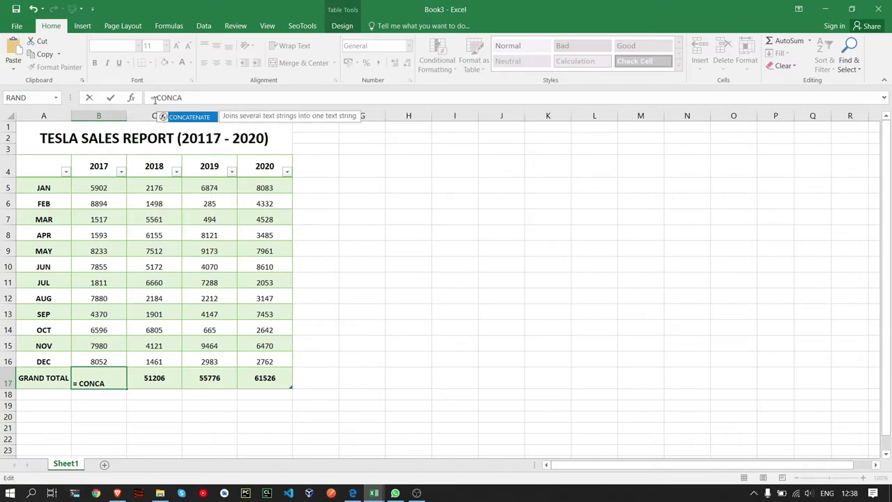
double_click(200, 120)
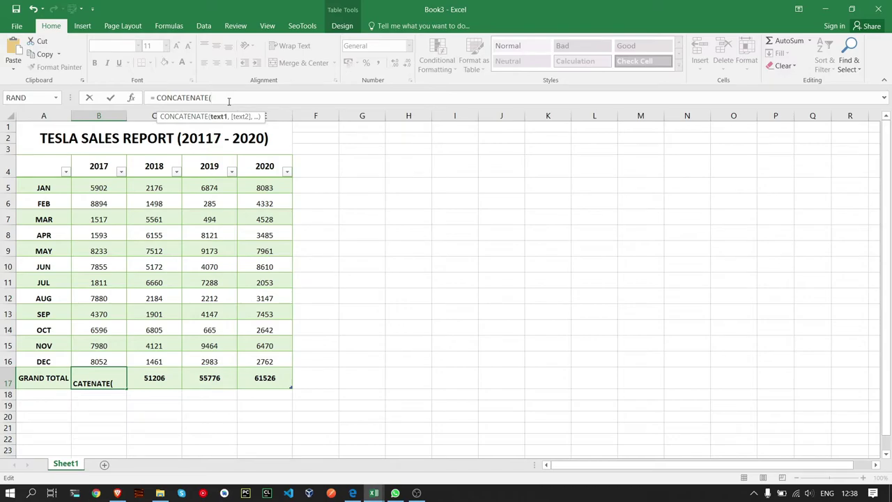
key("ctrl+v")
type(", \"\"")
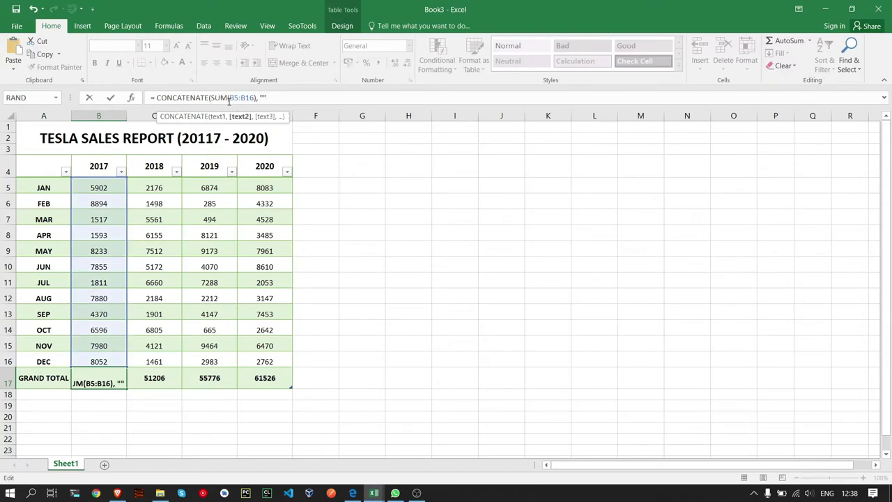
type(")")
key("Left")
type("M")
key("Return")
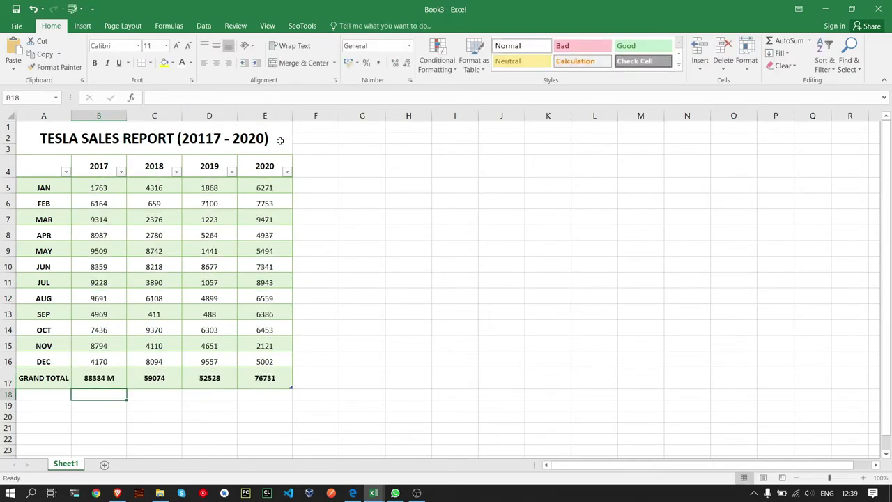
left_click(125, 386)
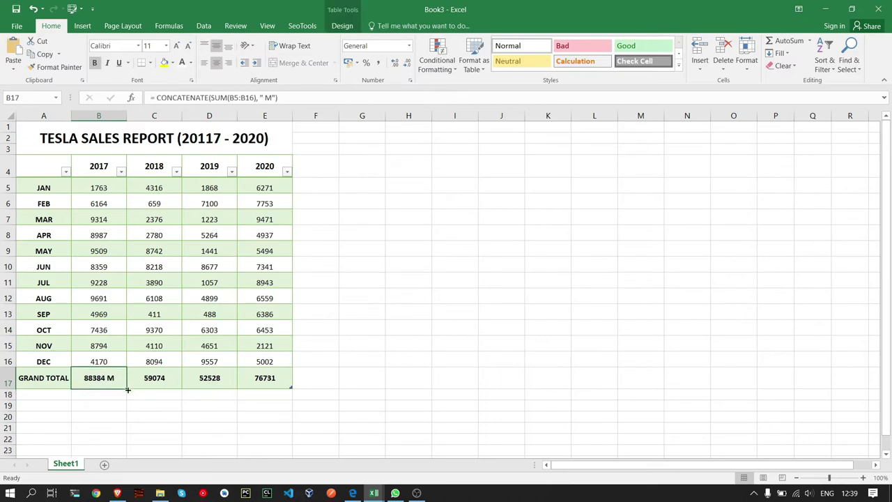
Copy the ' M' total formula to C17:E17 and fill the B5:B16 month formulas through column E
left_click_drag(128, 389, 291, 390)
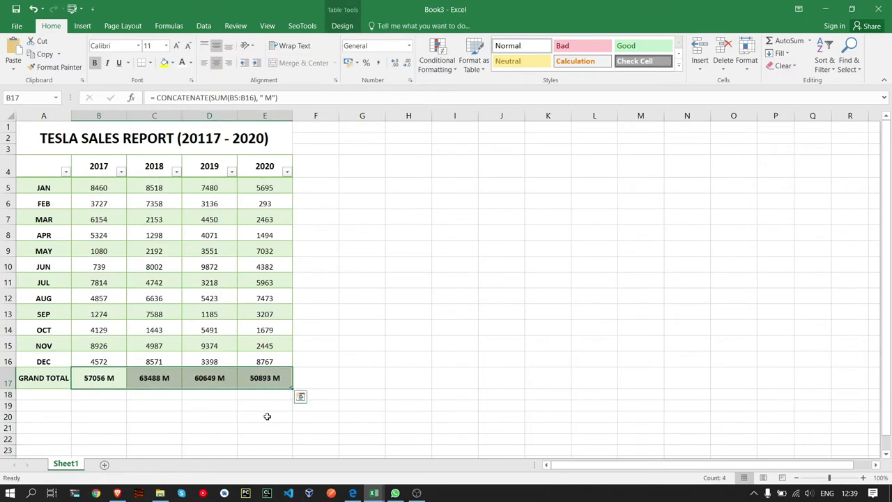
left_click(344, 333)
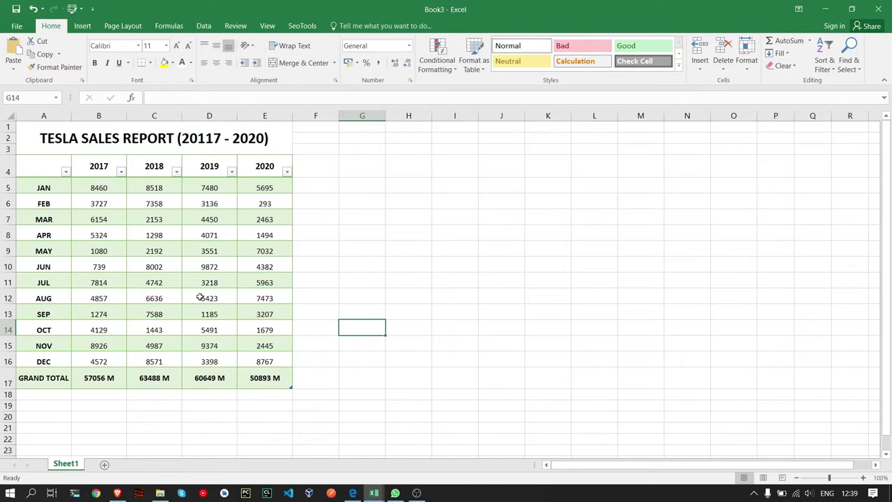
left_click(99, 188)
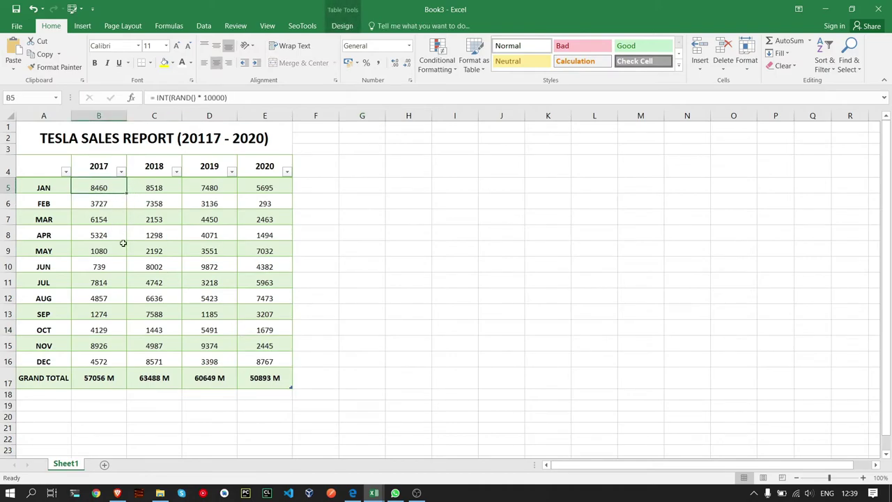
left_click(113, 360, "shift")
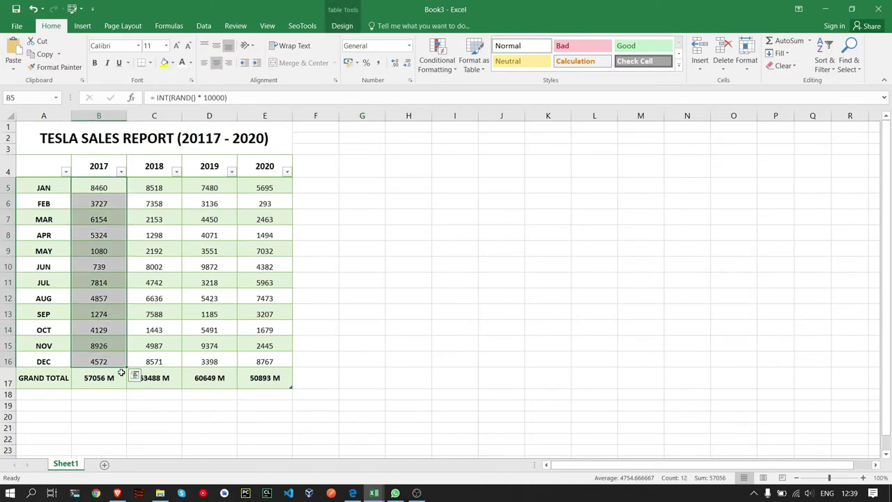
left_click_drag(126, 368, 282, 366)
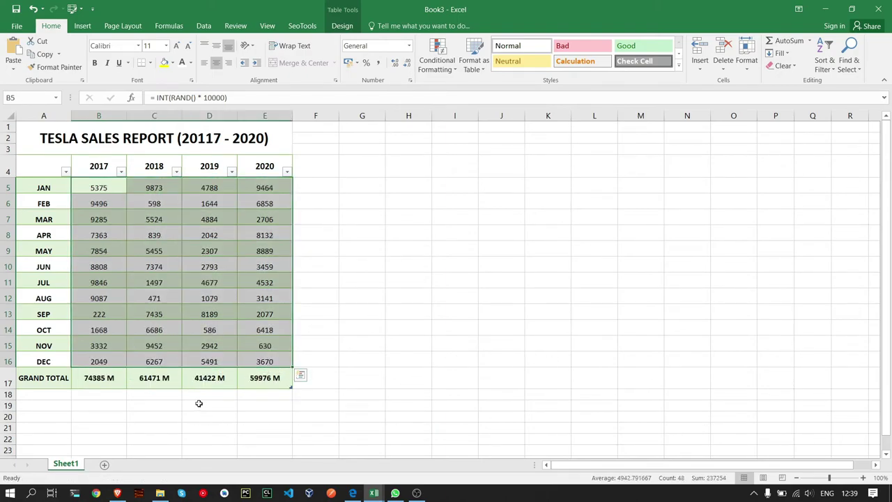
left_click(186, 328)
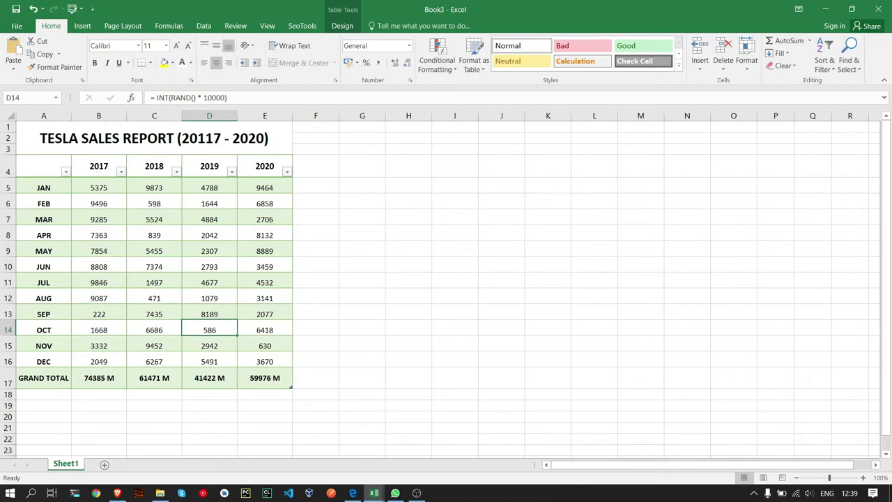
Open the print preview and set the paper size to A4
left_click(16, 26)
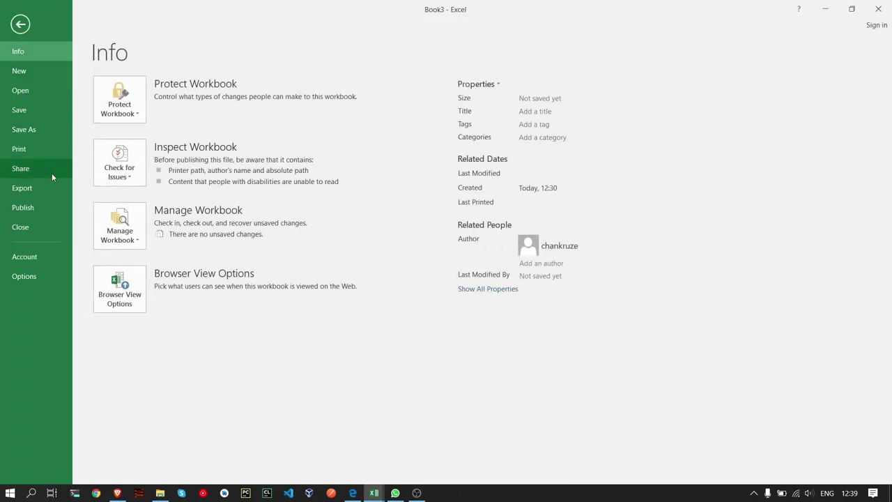
left_click(22, 149)
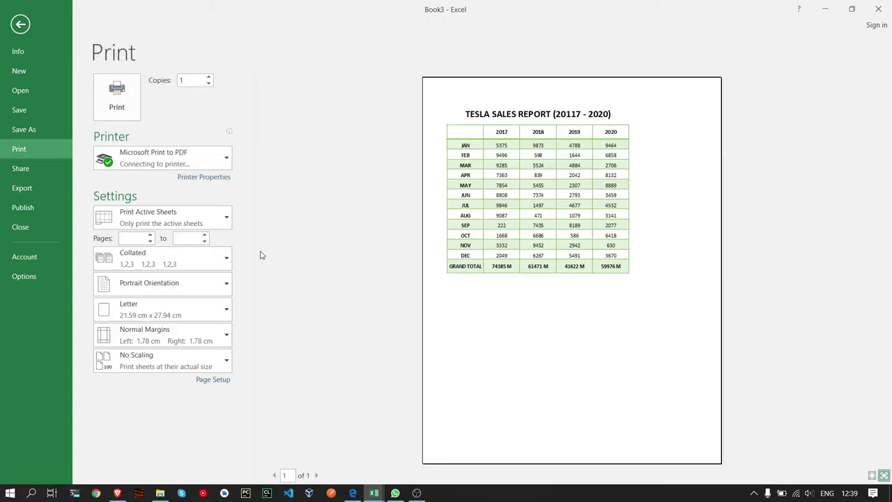
left_click(167, 286)
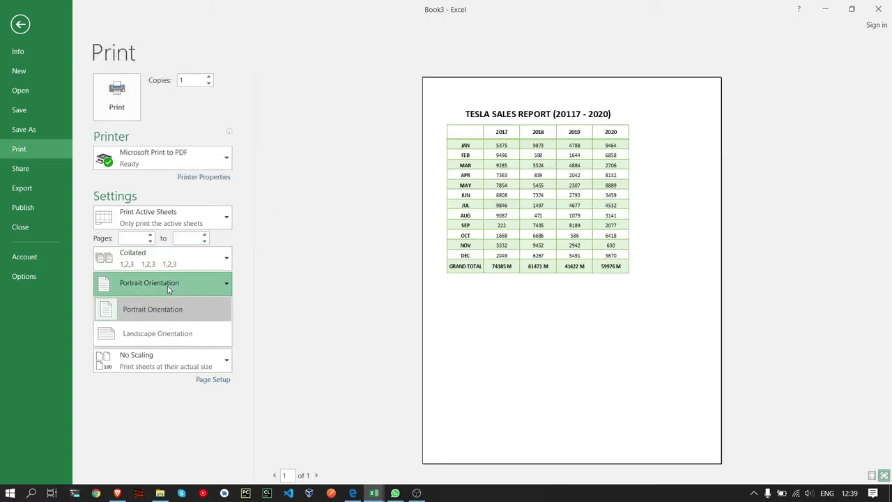
left_click(167, 286)
left_click(173, 315)
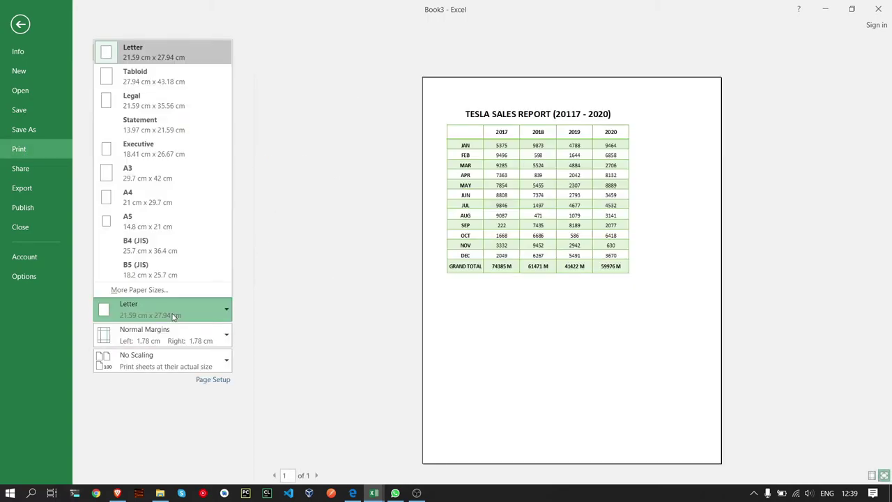
left_click(153, 198)
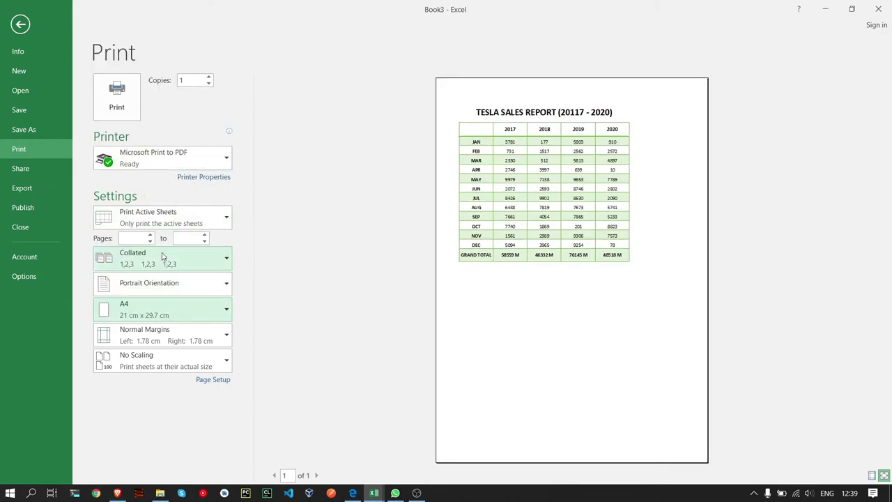
Try Fit Sheet on One Page, then revert to No Scaling
left_click(157, 368)
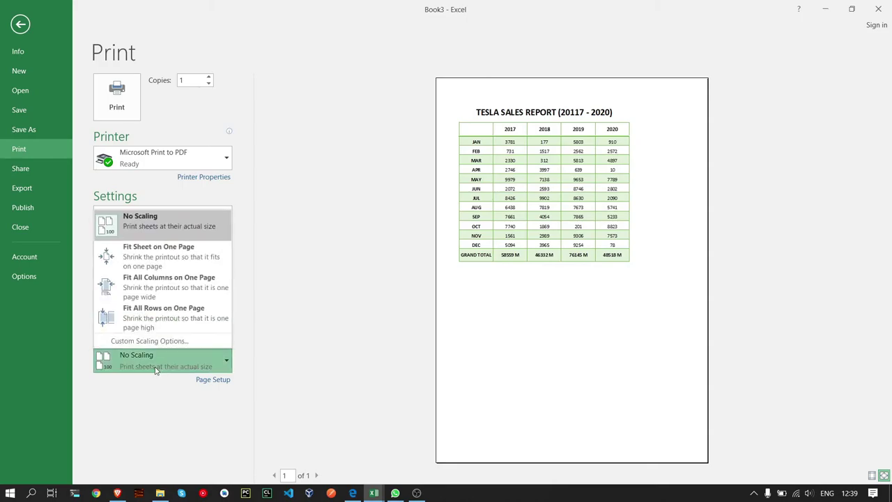
left_click(153, 268)
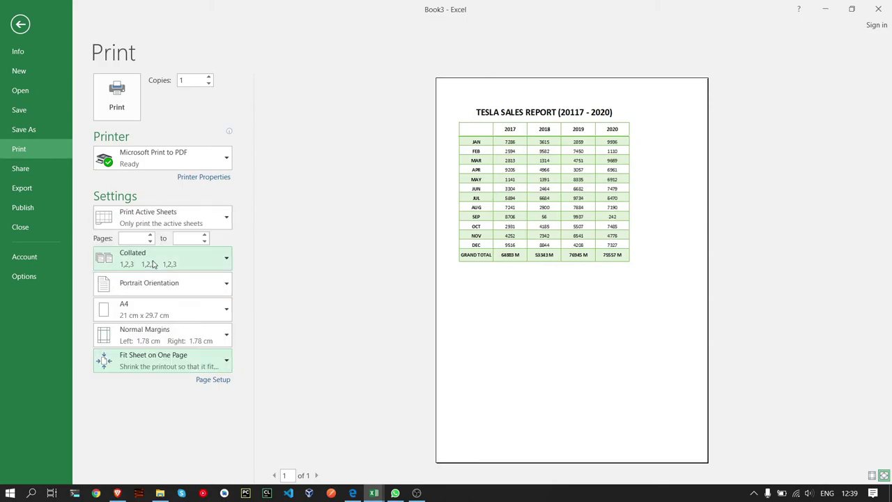
left_click(168, 371)
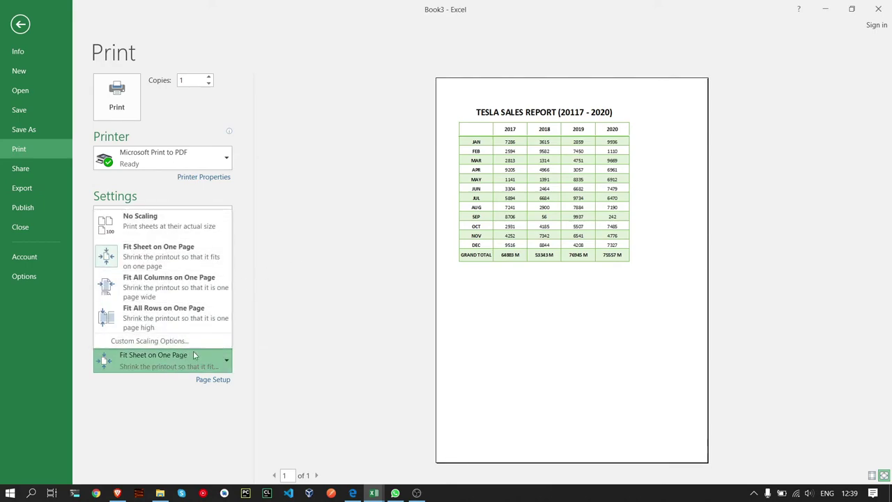
left_click(204, 229)
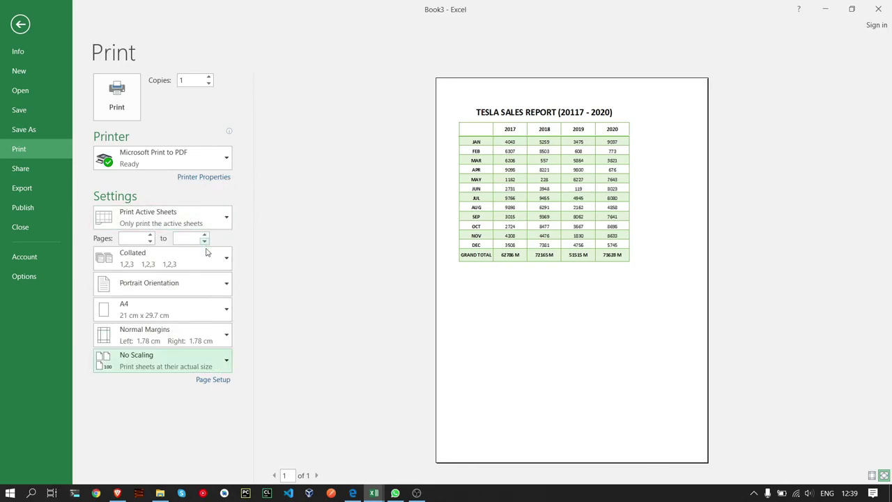
Switch the page margins to Wide, keeping A4 paper
left_click(209, 333)
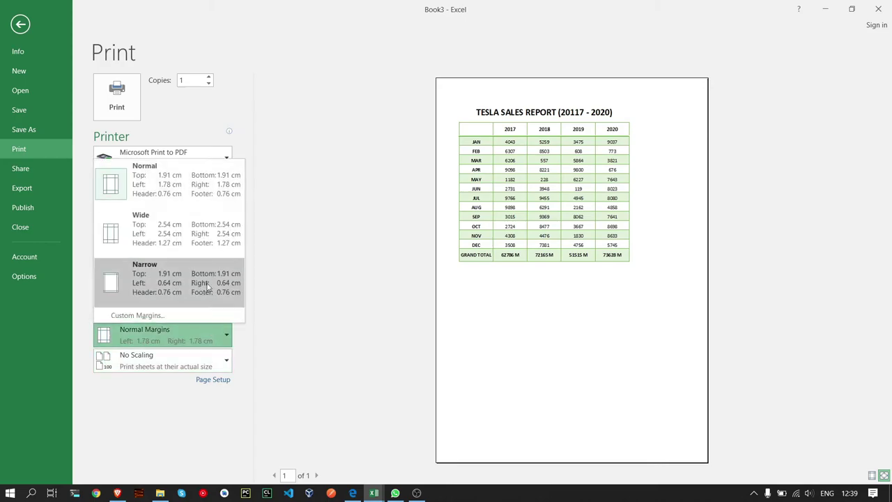
left_click(202, 233)
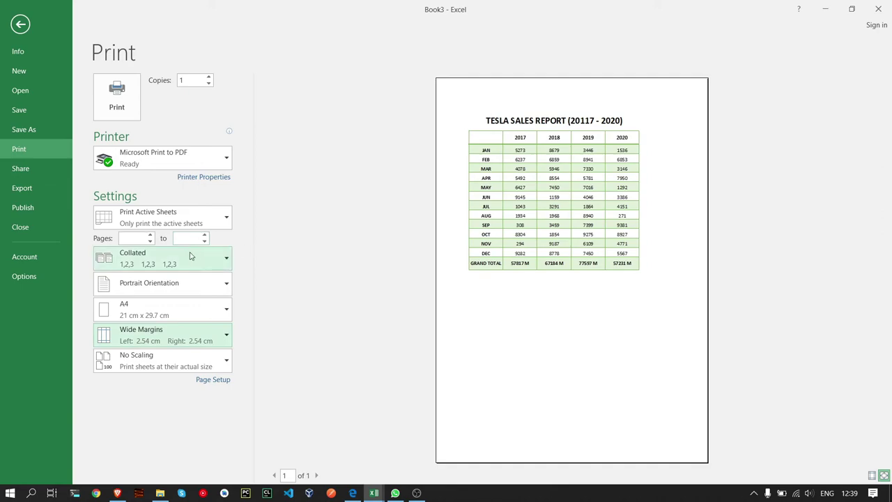
left_click(198, 315)
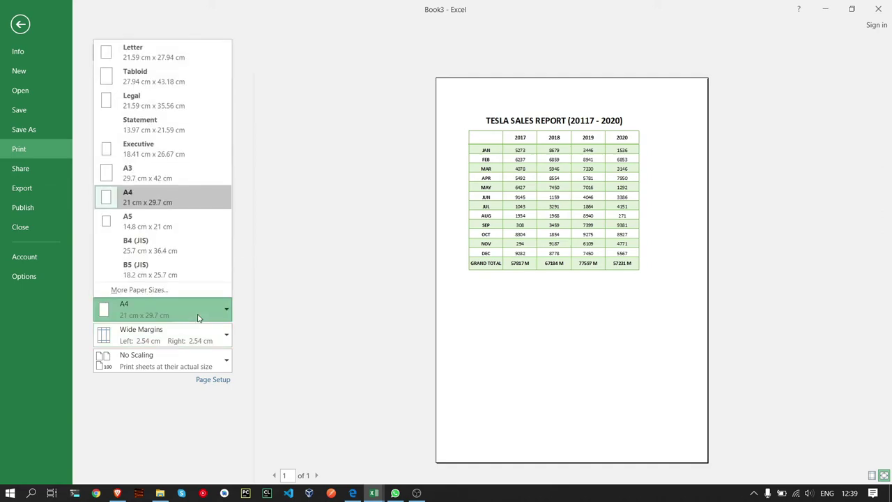
left_click(295, 264)
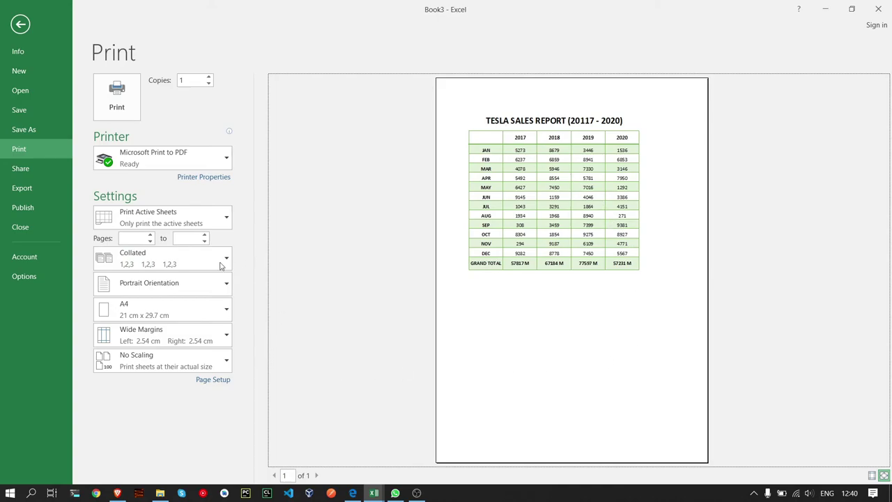
Leave collation, printer and paper size unchanged and print to Microsoft Print to PDF
left_click(180, 263)
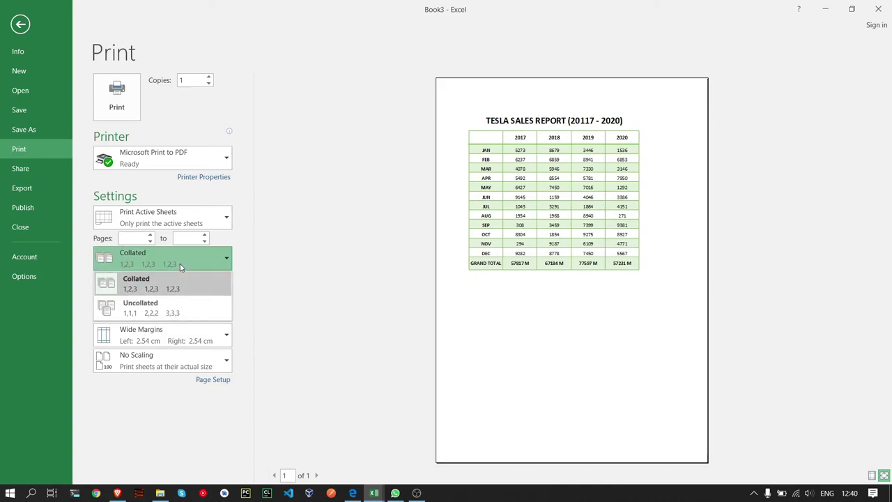
left_click(265, 219)
left_click(174, 158)
left_click(249, 242)
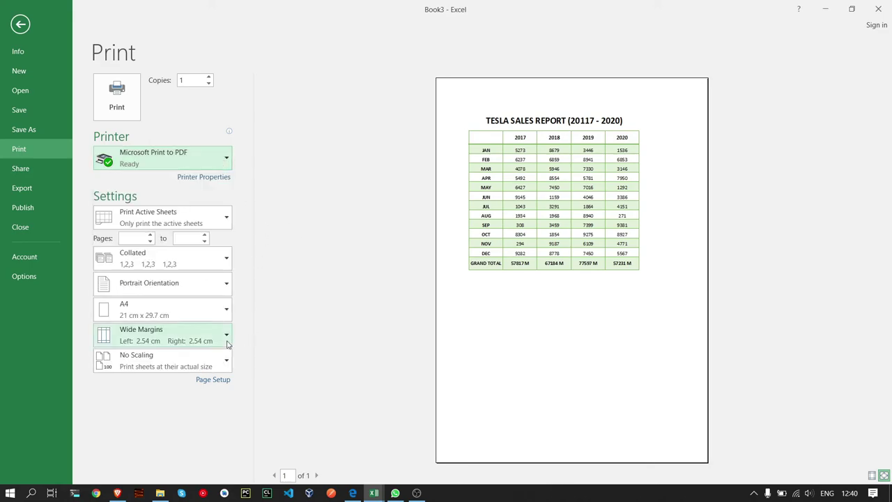
left_click(203, 320)
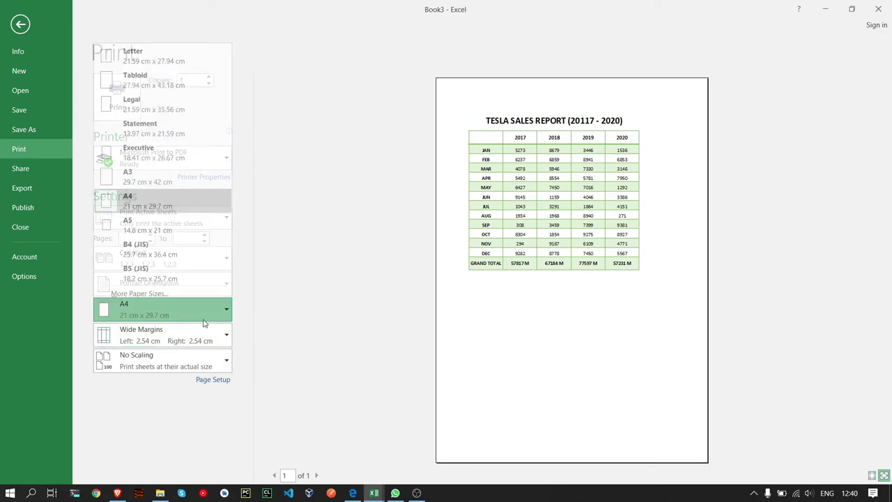
left_click(333, 315)
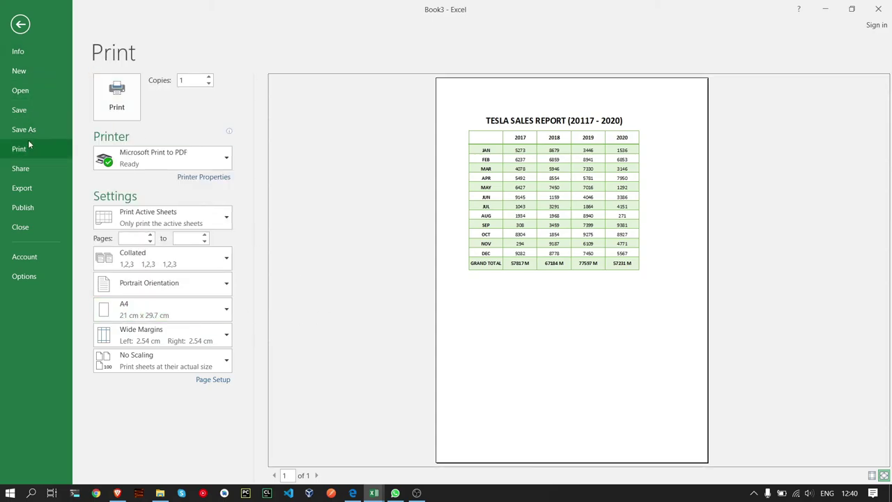
left_click(116, 112)
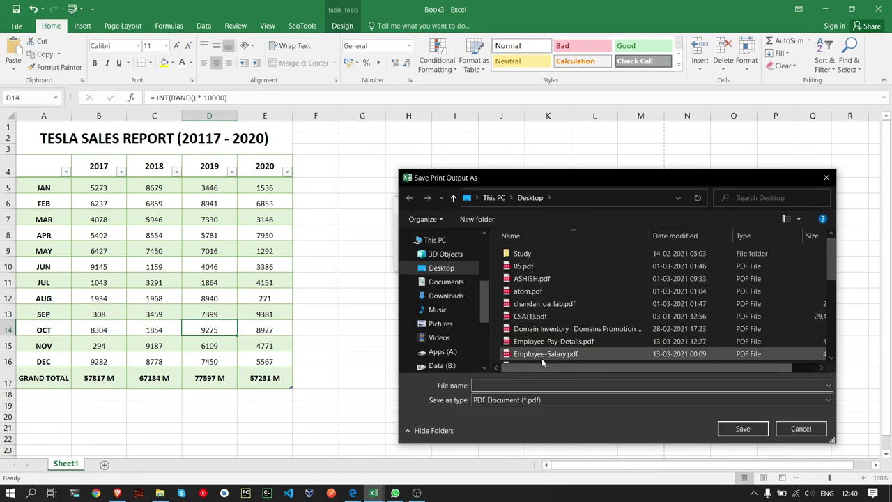
Name the output file Sales-Data.pdf on the Desktop and save it
left_click(537, 356)
left_click(527, 384)
left_click(520, 385)
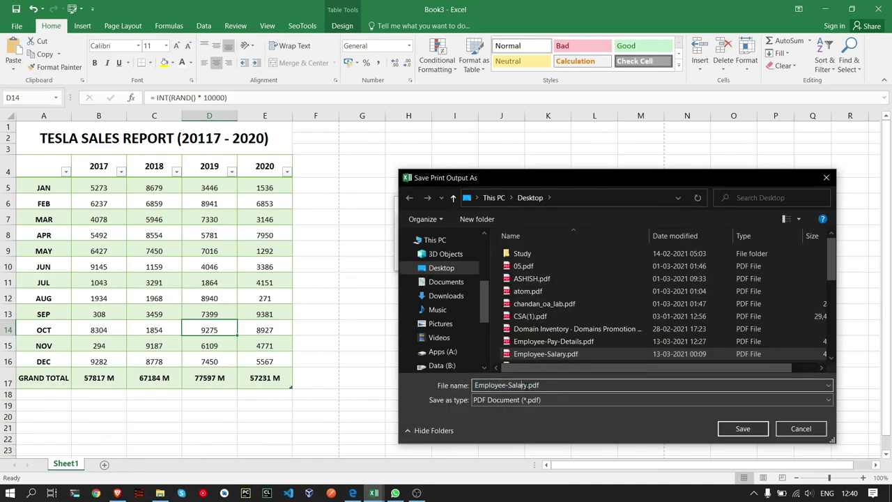
left_click_drag(538, 385, 474, 385)
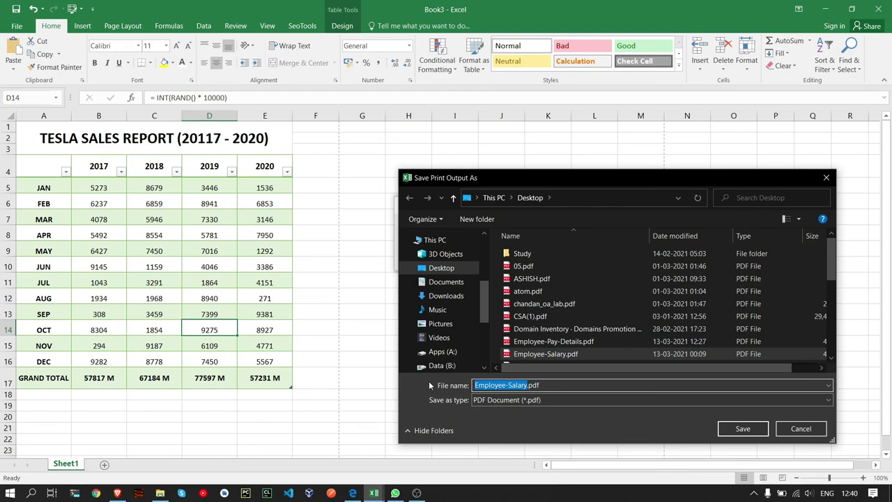
type("SA")
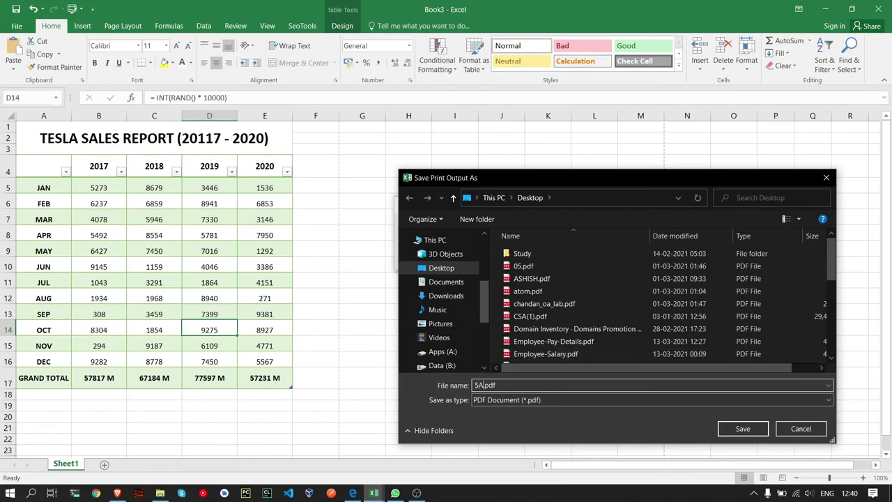
key("BackSpace")
type("ales")
type("-D")
type("ata")
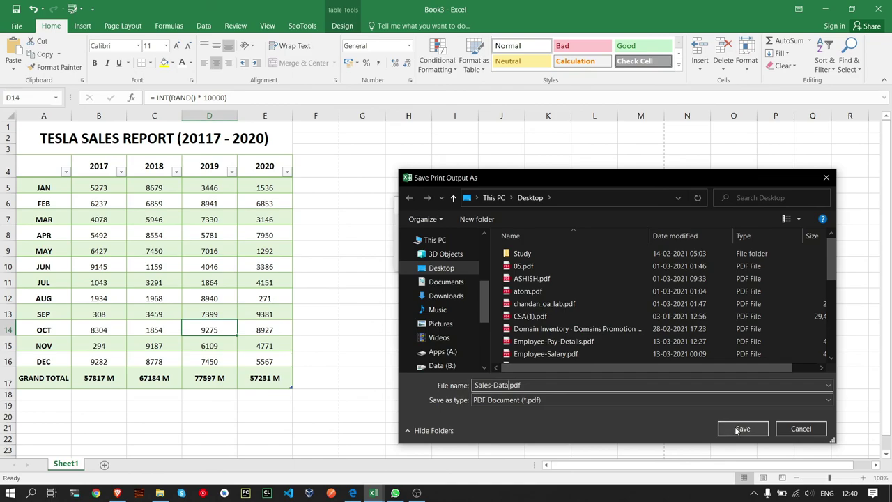
left_click(733, 428)
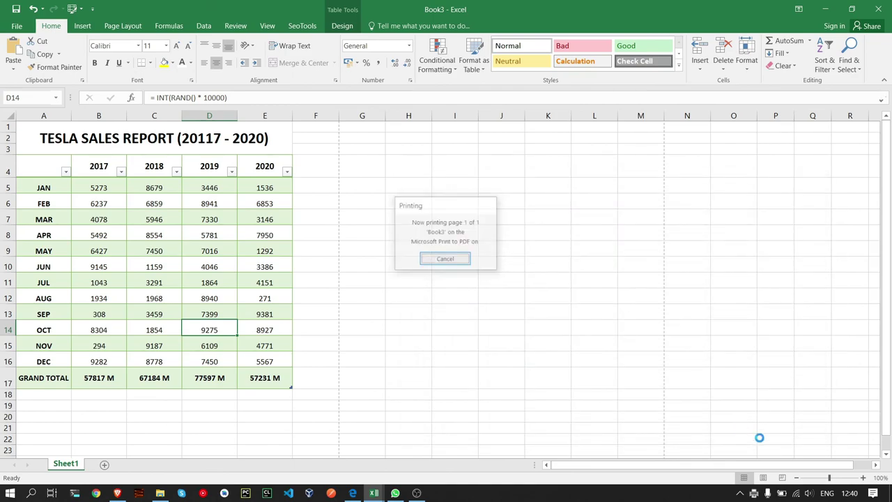